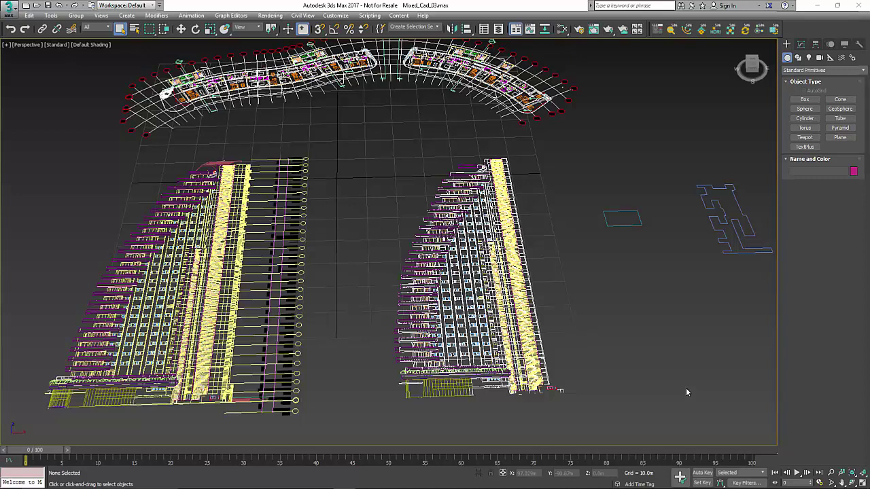
Step: Scan the scene in SiNi Forensic and delete all 730 CAD blocks, cutting geometry from 716 to 38
{"action": "left_click", "coordinate": [671, 29]}
{"action": "left_click_drag", "start_coordinate": [302, 49], "coordinate": [227, 47]}
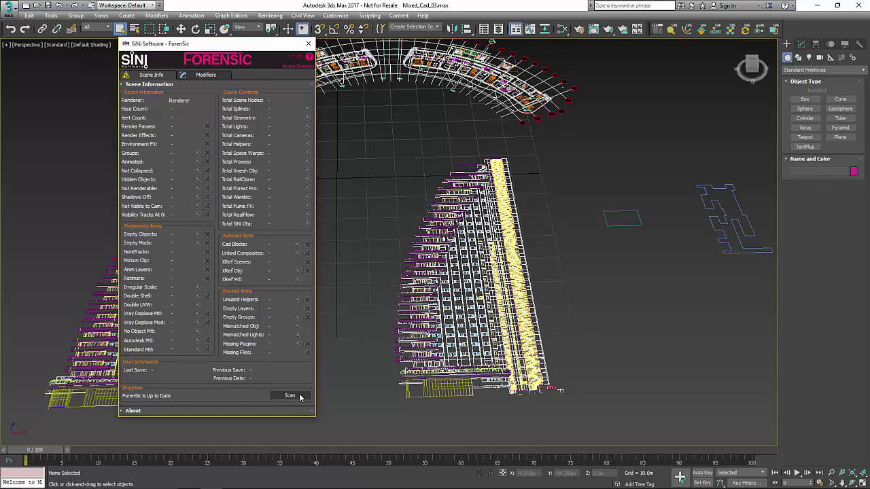
{"action": "left_click", "coordinate": [290, 395]}
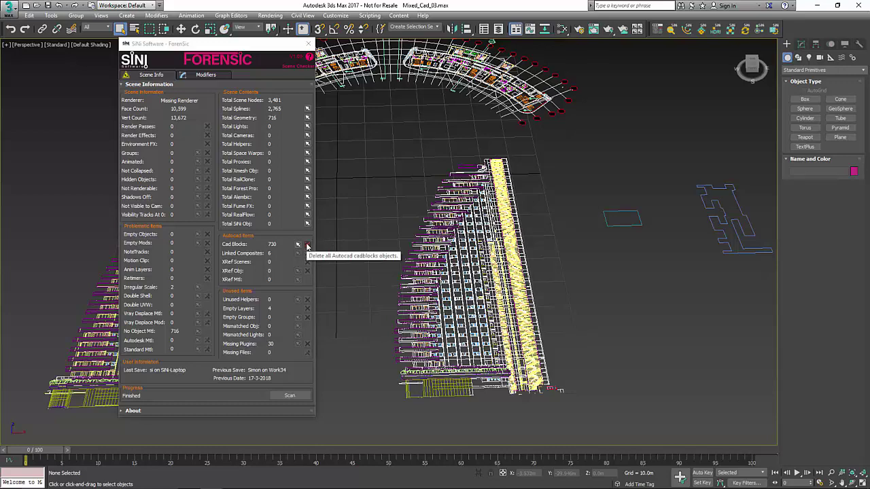
{"action": "left_click", "coordinate": [307, 245]}
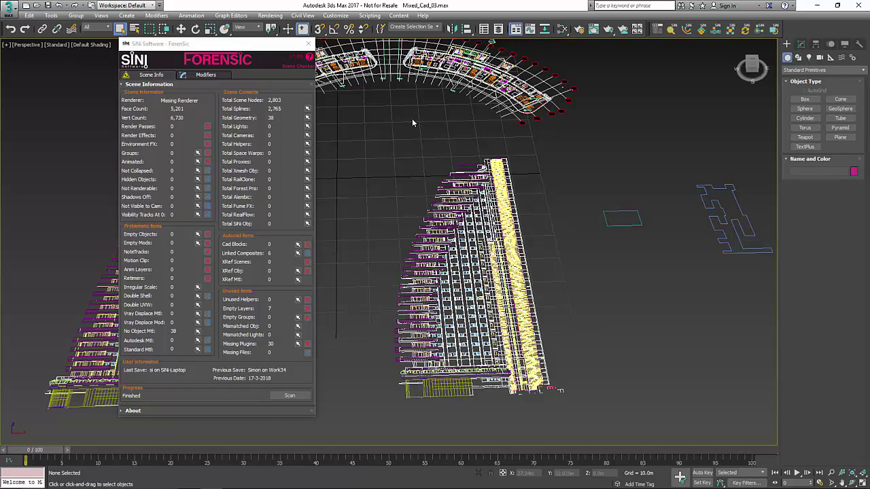
Step: Close the Forensic checker and select the linked Walls object at the curved building's right end
{"action": "left_click", "coordinate": [308, 44]}
{"action": "middle_click_drag", "start_coordinate": [466, 132], "coordinate": [476, 265]}
{"action": "scroll", "coordinate": [495, 251], "scroll_direction": "up", "scroll_amount": 5}
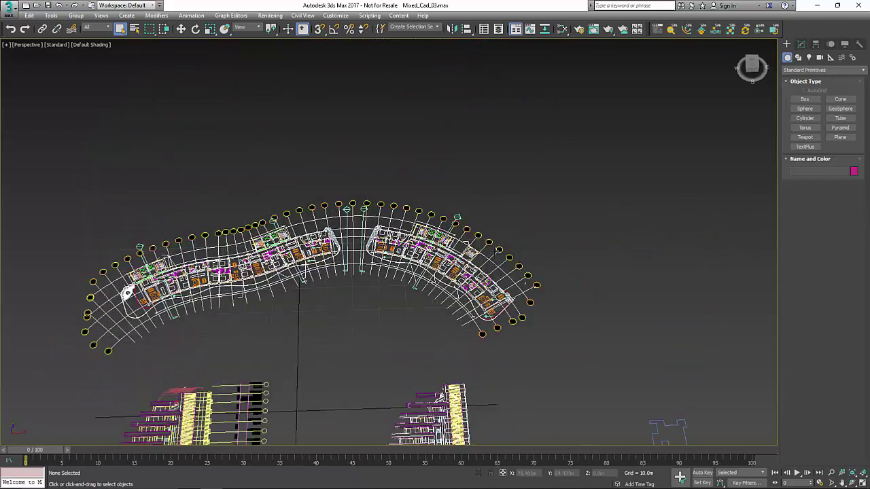
{"action": "middle_click_drag", "start_coordinate": [565, 328], "coordinate": [571, 293]}
{"action": "scroll", "coordinate": [570, 292], "scroll_direction": "up", "scroll_amount": 5}
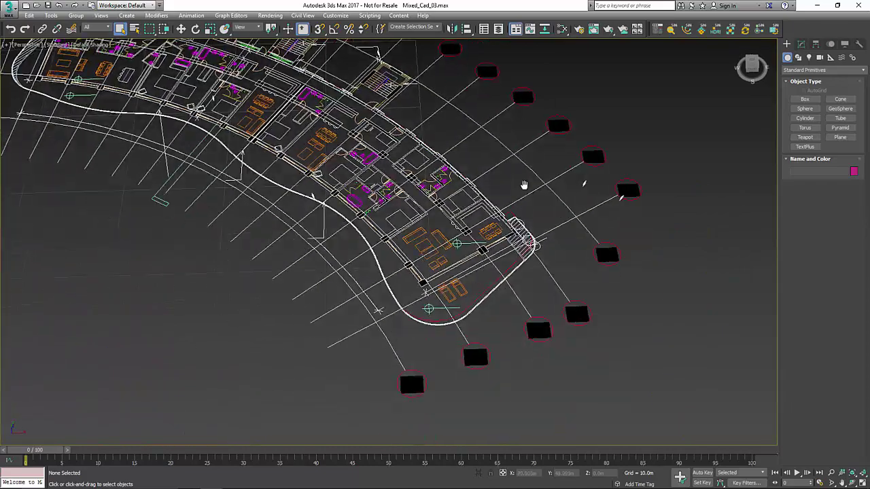
{"action": "left_click", "coordinate": [591, 228]}
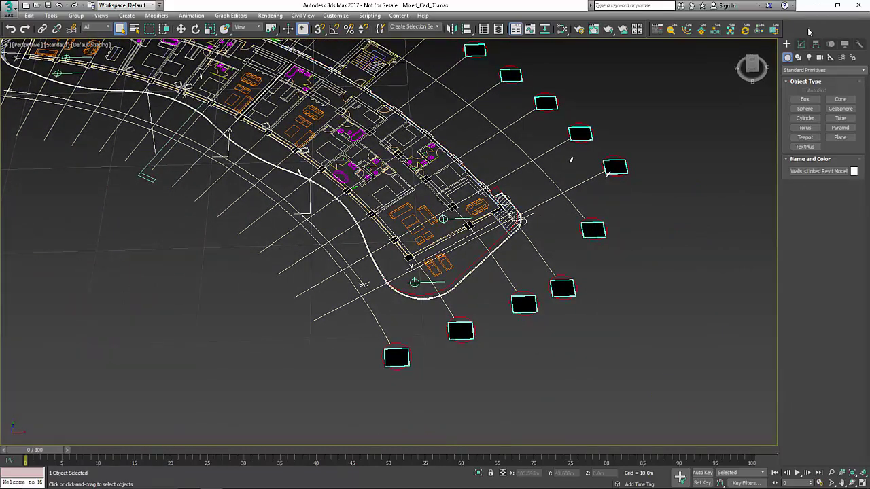
Step: Frame the curved building and adjust the view to show both the boxes and the building
{"action": "middle_click_drag", "start_coordinate": [382, 245], "coordinate": [413, 274]}
{"action": "key", "text": "z"}
{"action": "scroll", "coordinate": [400, 271], "scroll_direction": "up", "scroll_amount": 10}
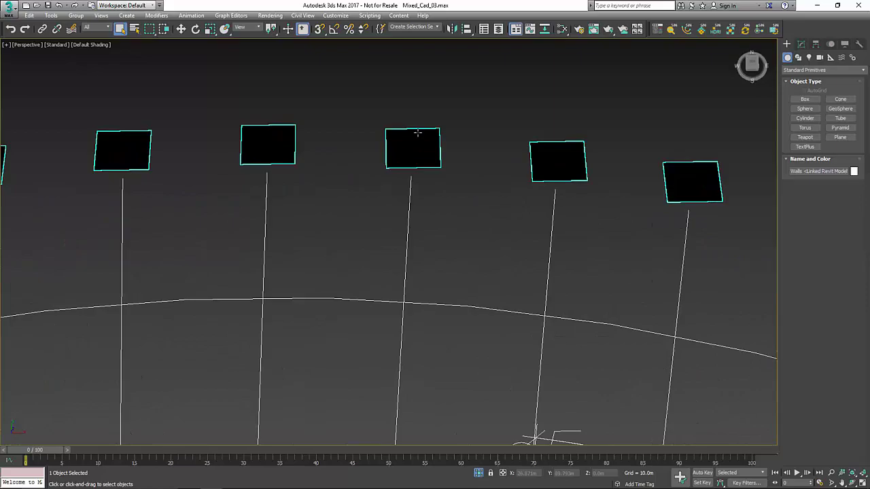
{"action": "middle_click_drag", "start_coordinate": [415, 135], "coordinate": [422, 210], "text": "alt"}
{"action": "scroll", "coordinate": [422, 210], "scroll_direction": "down", "scroll_amount": 8}
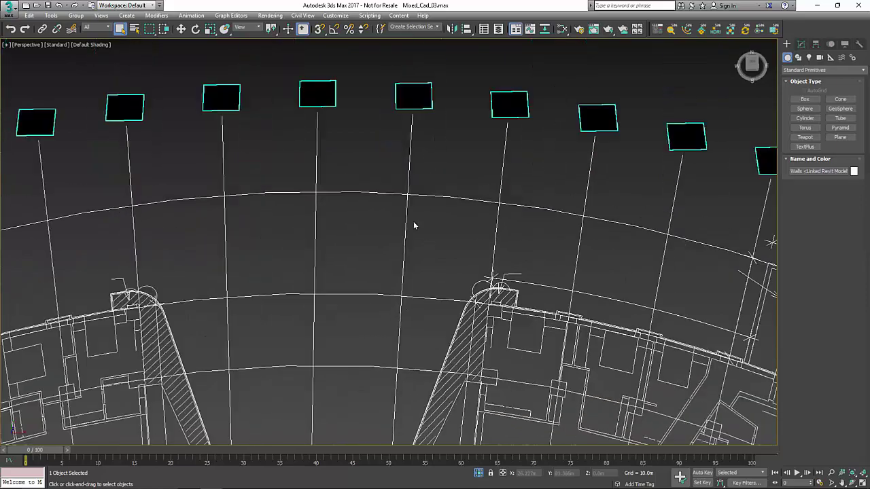
{"action": "middle_click_drag", "start_coordinate": [423, 256], "coordinate": [412, 219], "text": "alt"}
{"action": "scroll", "coordinate": [412, 220], "scroll_direction": "up", "scroll_amount": 3}
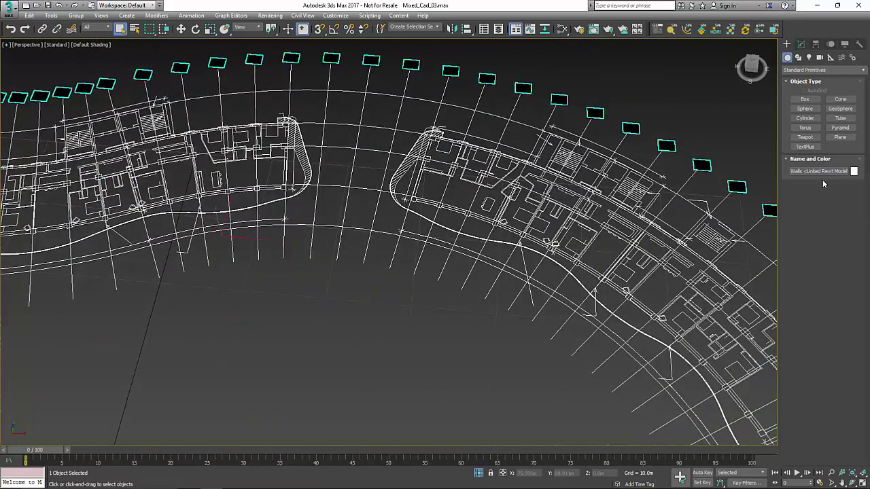
{"action": "middle_click_drag", "start_coordinate": [333, 227], "coordinate": [312, 190]}
{"action": "scroll", "coordinate": [421, 258], "scroll_direction": "down", "scroll_amount": 3}
{"action": "scroll", "coordinate": [422, 257], "scroll_direction": "up", "scroll_amount": 3}
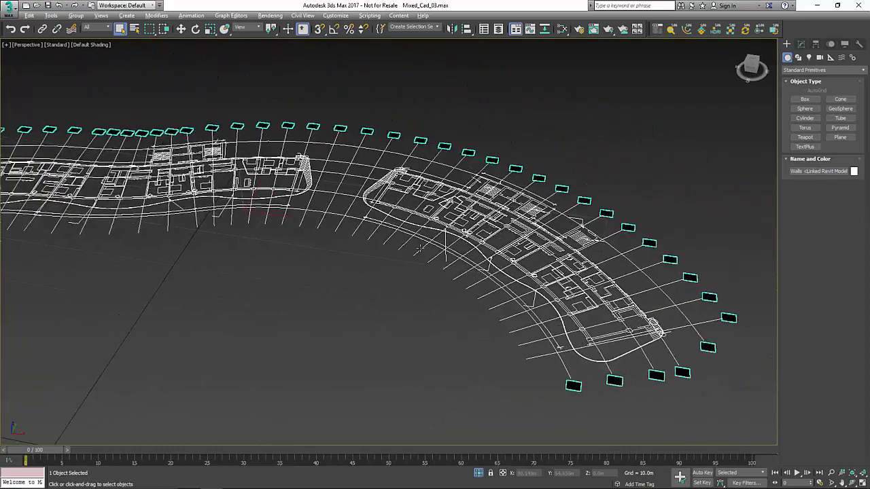
{"action": "scroll", "coordinate": [421, 249], "scroll_direction": "down", "scroll_amount": 3}
{"action": "scroll", "coordinate": [420, 249], "scroll_direction": "up", "scroll_amount": 3}
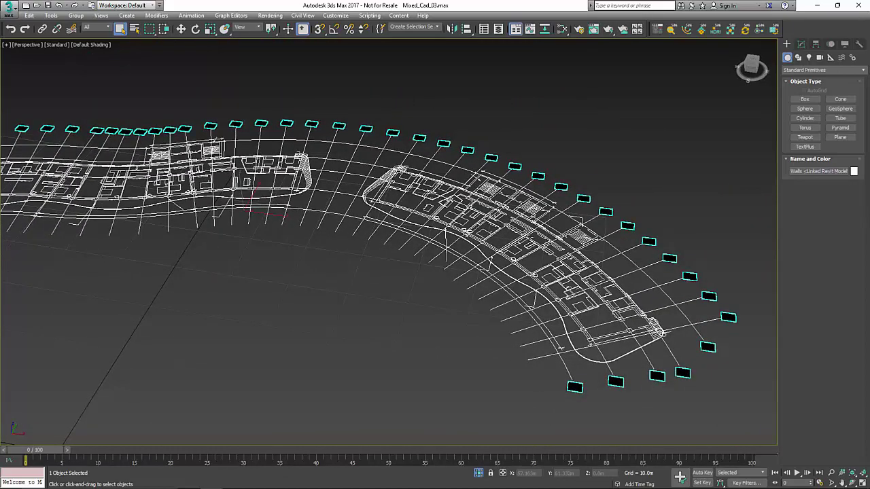
{"action": "scroll", "coordinate": [513, 241], "scroll_direction": "up", "scroll_amount": 3}
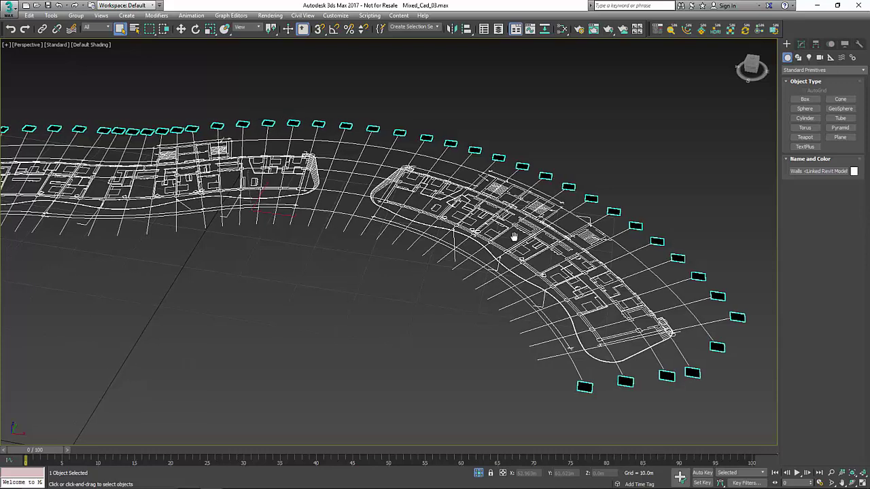
{"action": "scroll", "coordinate": [520, 249], "scroll_direction": "up", "scroll_amount": 2}
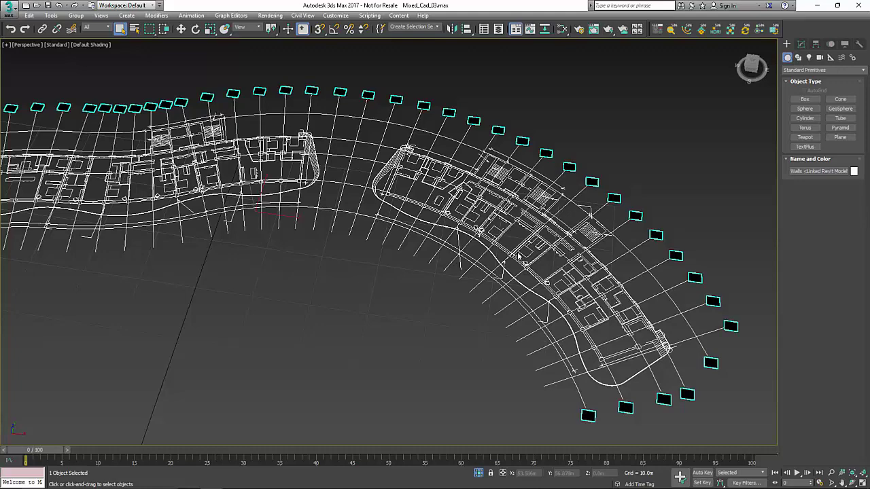
{"action": "middle_click_drag", "start_coordinate": [518, 255], "coordinate": [509, 244]}
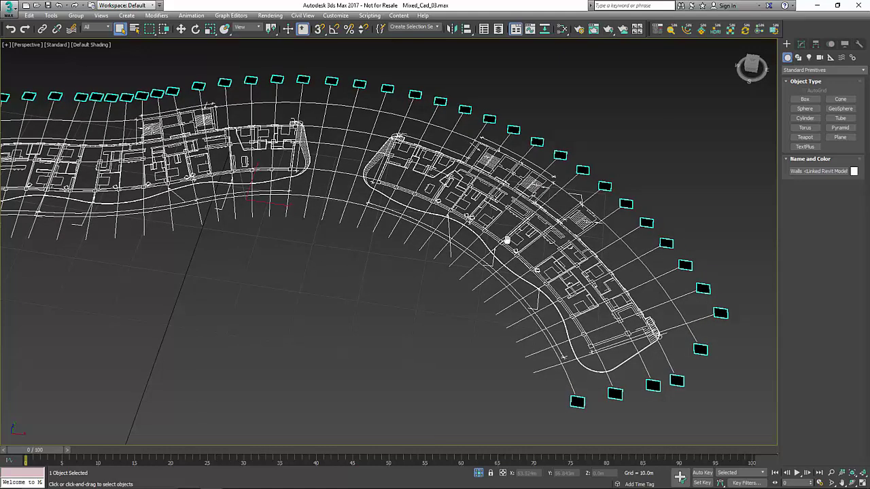
Step: Try converting the linked walls to Editable Mesh, then undo it
{"action": "right_click", "coordinate": [500, 192]}
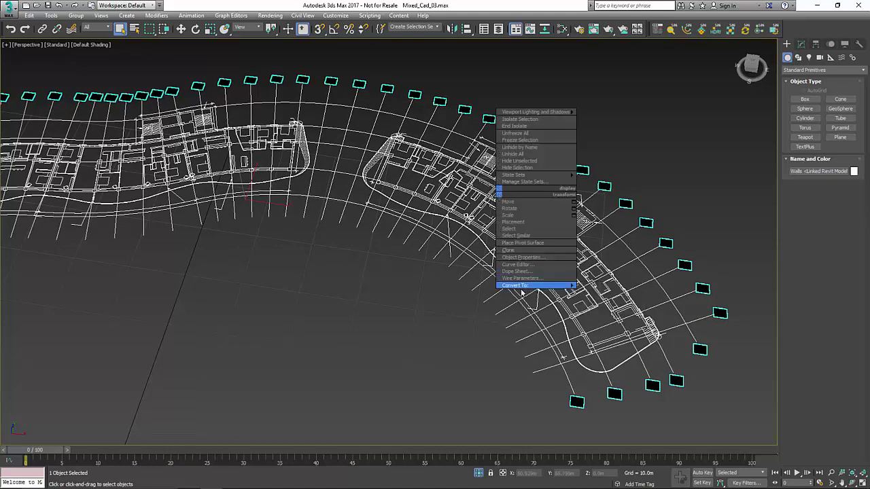
{"action": "mouse_move", "coordinate": [531, 285]}
{"action": "left_click", "coordinate": [604, 292]}
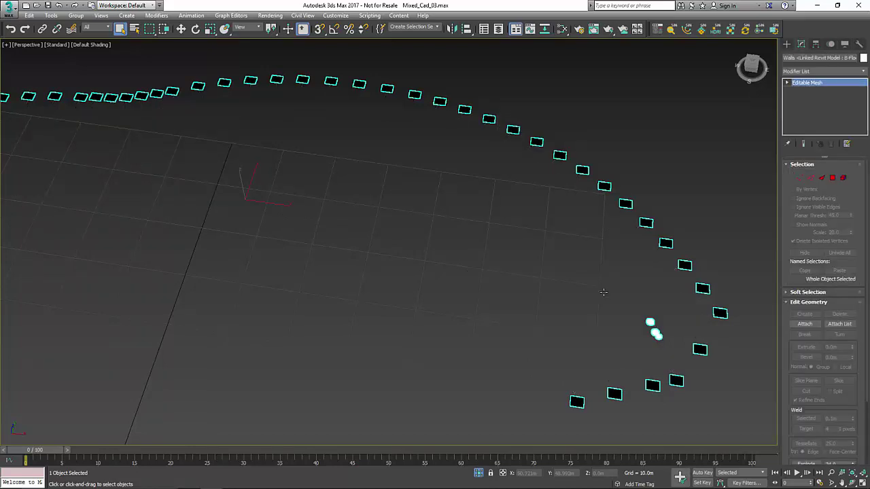
{"action": "key", "text": "ctrl+z"}
Step: Try converting the linked walls to Editable Spline, then undo it
{"action": "right_click", "coordinate": [451, 221]}
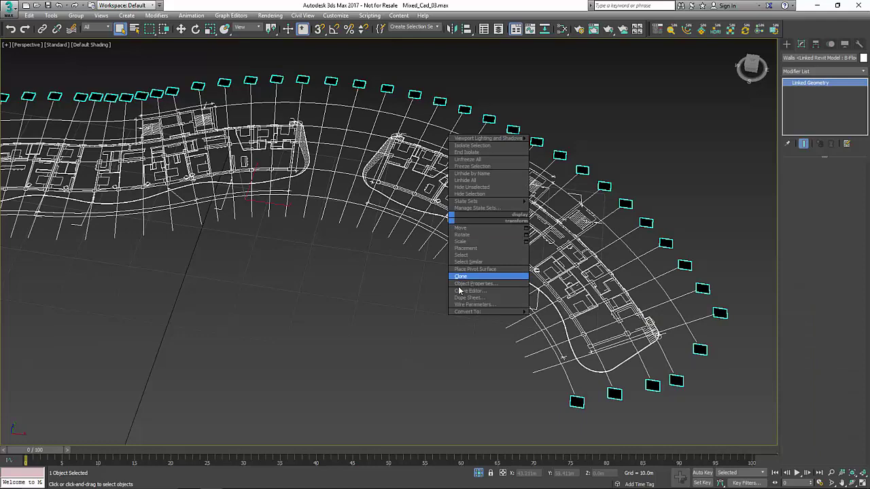
{"action": "mouse_move", "coordinate": [509, 312]}
{"action": "left_click", "coordinate": [577, 318]}
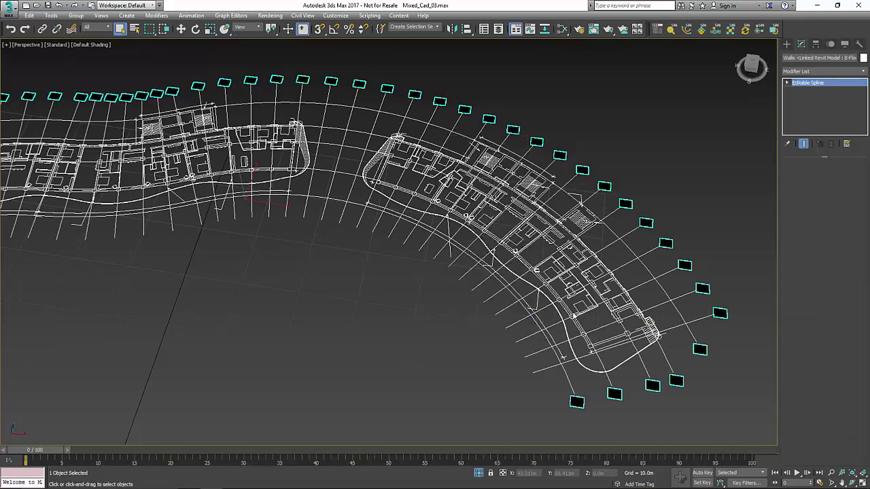
{"action": "key", "text": "ctrl+z"}
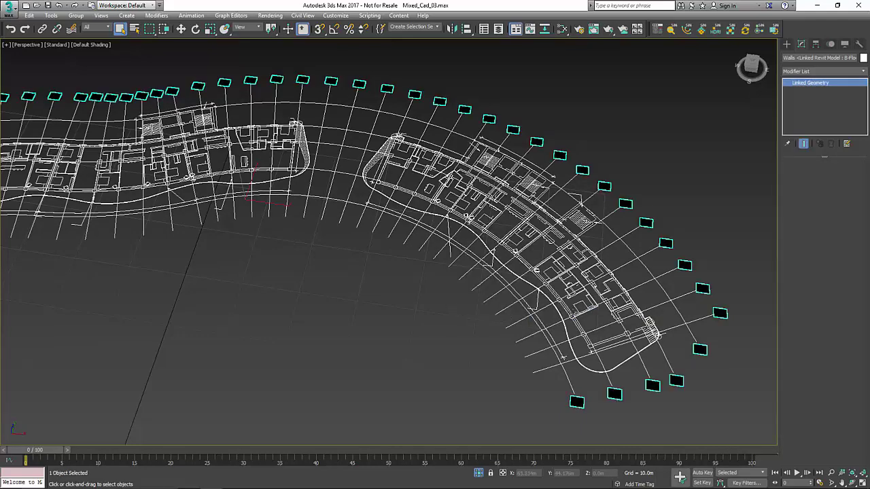
Step: Orbit out to a steeper view of the whole scene around the curved building
{"action": "scroll", "coordinate": [347, 306], "scroll_direction": "down", "scroll_amount": 5}
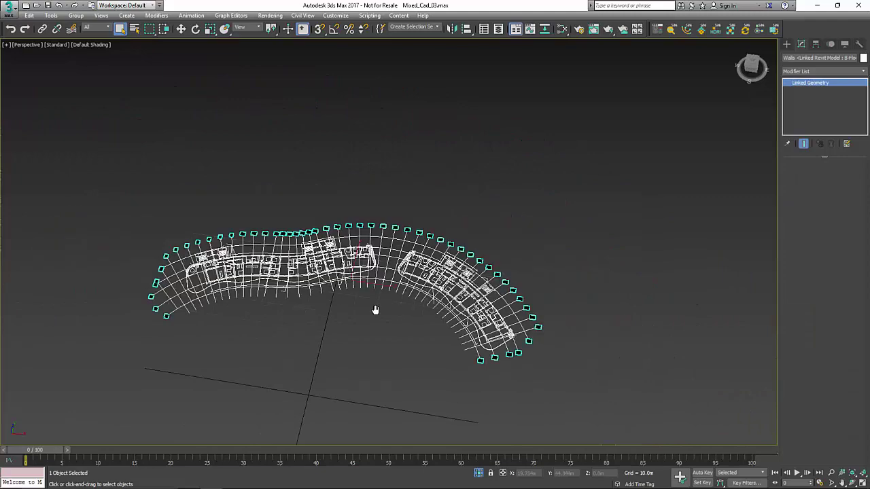
{"action": "middle_click_drag", "start_coordinate": [375, 310], "coordinate": [460, 295], "text": "alt"}
{"action": "scroll", "coordinate": [503, 353], "scroll_direction": "up", "scroll_amount": 8}
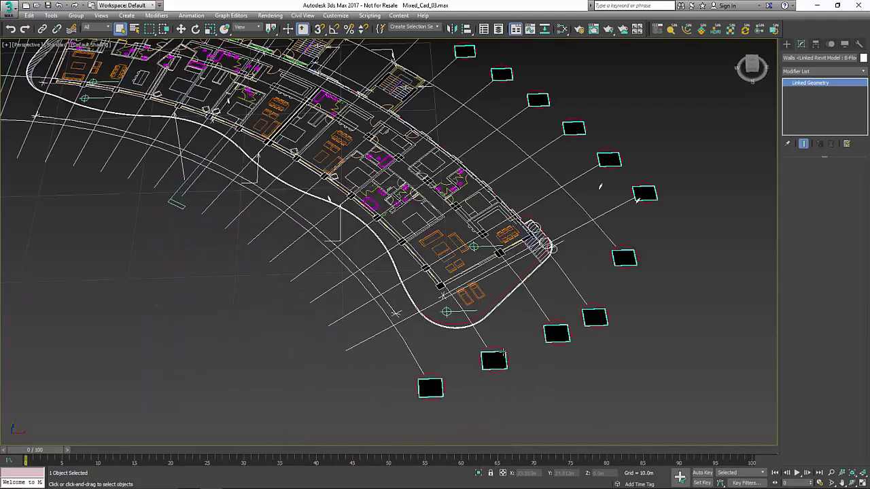
{"action": "scroll", "coordinate": [502, 354], "scroll_direction": "down", "scroll_amount": 10}
{"action": "middle_click_drag", "start_coordinate": [408, 299], "coordinate": [412, 253], "text": "alt"}
Step: Reopen SiNi Forensic, rescan the scene, and repair all six linked composites
{"action": "left_click", "coordinate": [663, 30]}
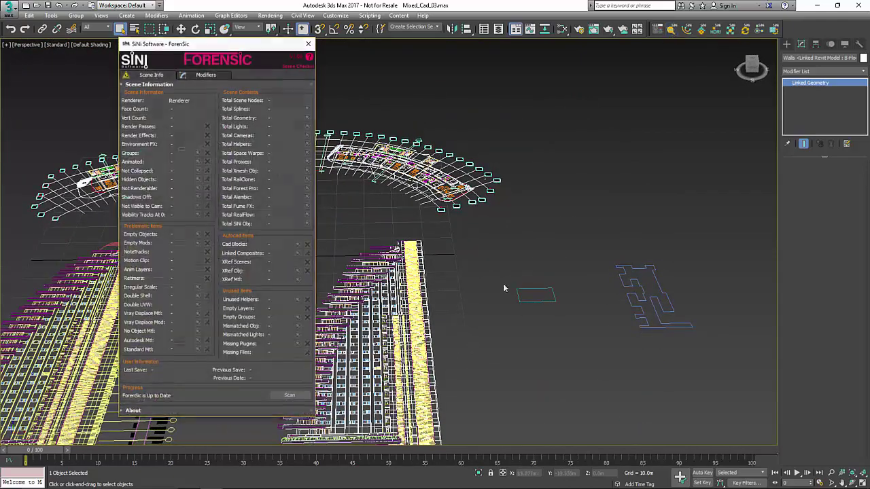
{"action": "left_click", "coordinate": [289, 395]}
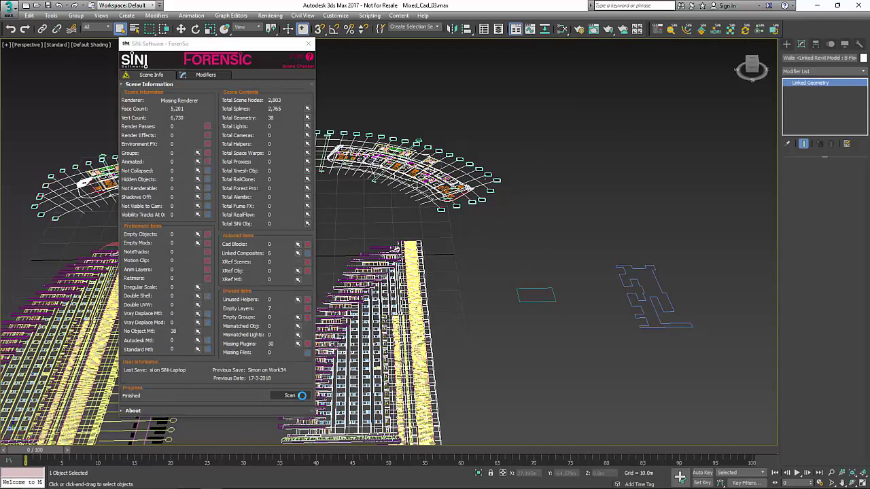
{"action": "left_click", "coordinate": [309, 256]}
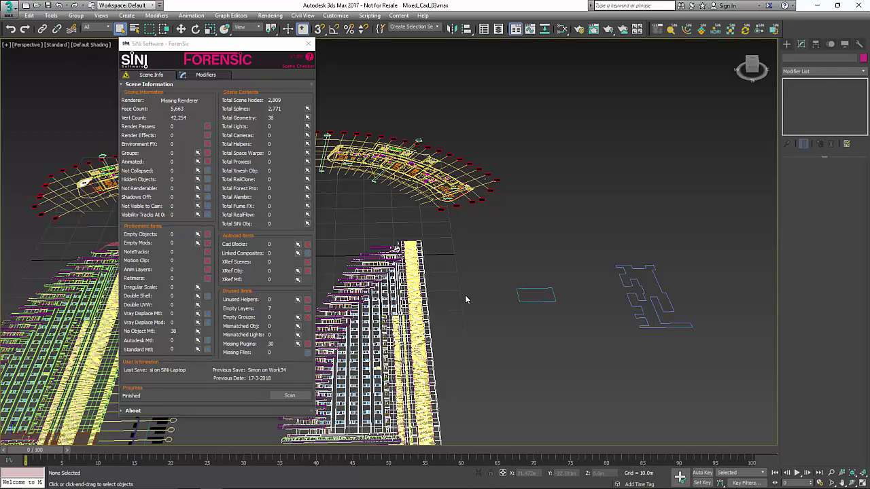
Step: Remove the seven empty layers and close the Forensic window
{"action": "middle_click_drag", "start_coordinate": [444, 219], "coordinate": [346, 237], "text": "alt"}
{"action": "scroll", "coordinate": [410, 206], "scroll_direction": "up", "scroll_amount": 5}
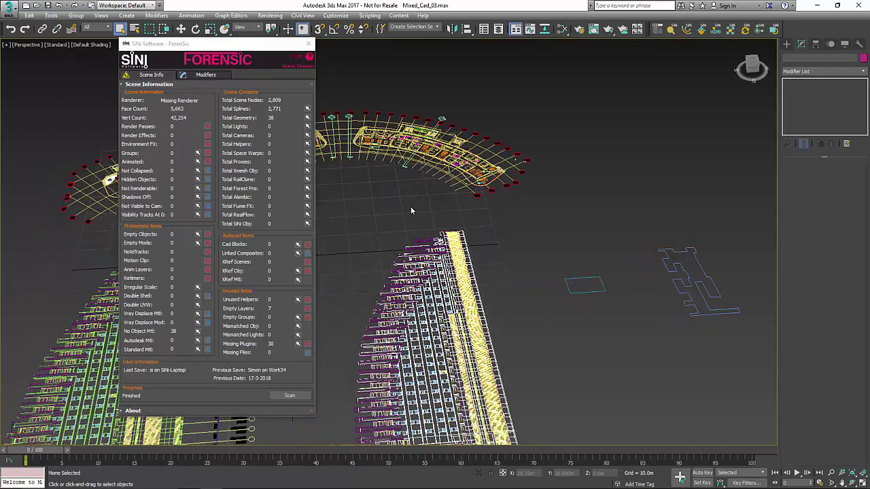
{"action": "middle_click_drag", "start_coordinate": [411, 206], "coordinate": [411, 135]}
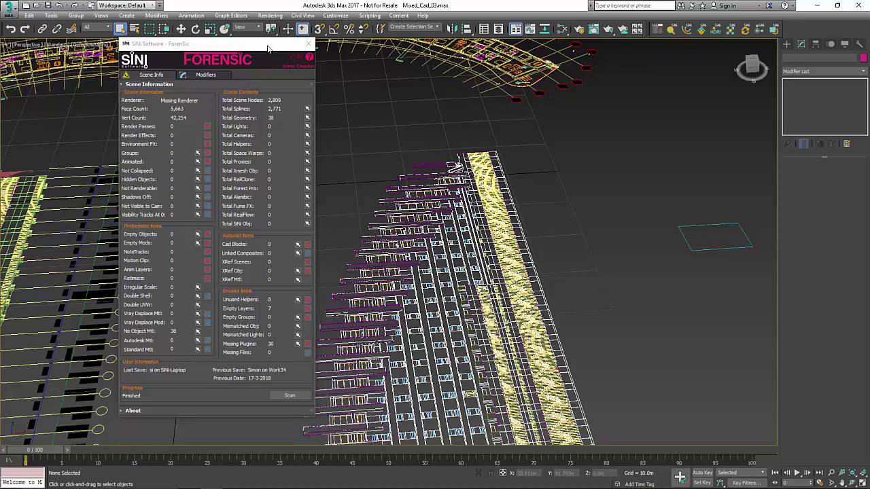
{"action": "left_click", "coordinate": [308, 310]}
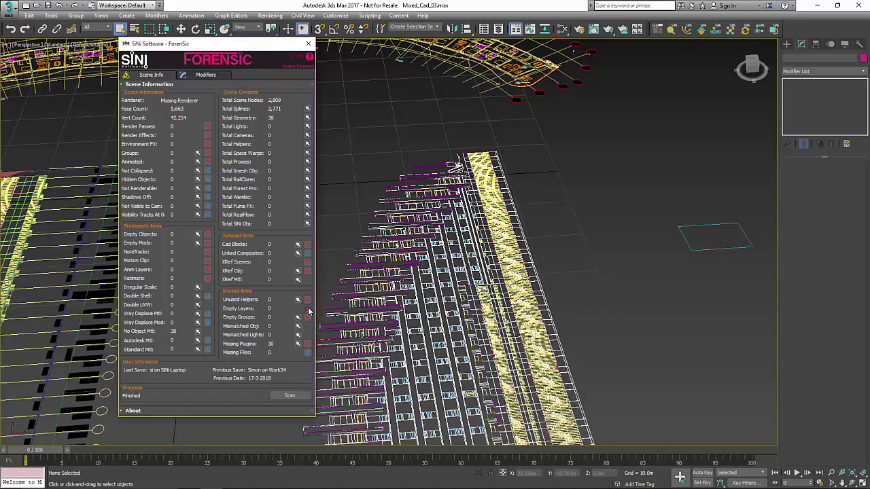
{"action": "left_click", "coordinate": [308, 44]}
Step: Center the view on the right tower and launch SiNi Scribe, moved aside from the tower
{"action": "scroll", "coordinate": [552, 174], "scroll_direction": "down", "scroll_amount": 10}
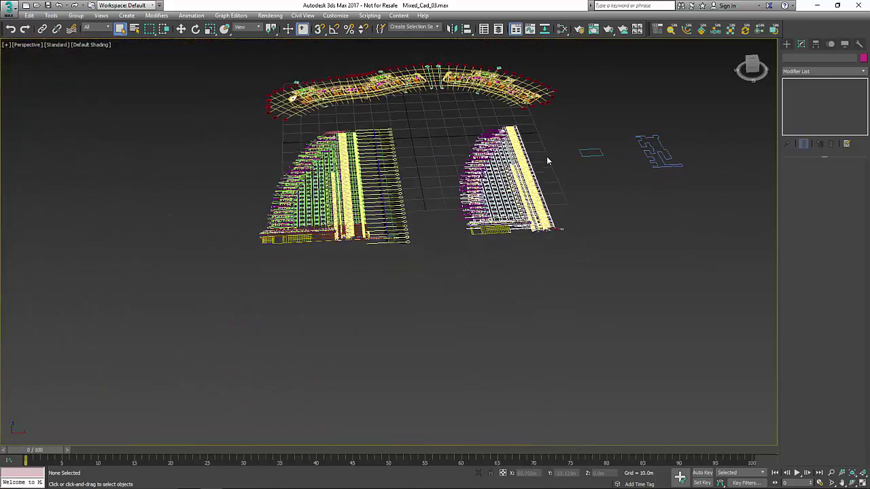
{"action": "scroll", "coordinate": [546, 156], "scroll_direction": "up", "scroll_amount": 10}
{"action": "middle_click_drag", "start_coordinate": [546, 161], "coordinate": [545, 194]}
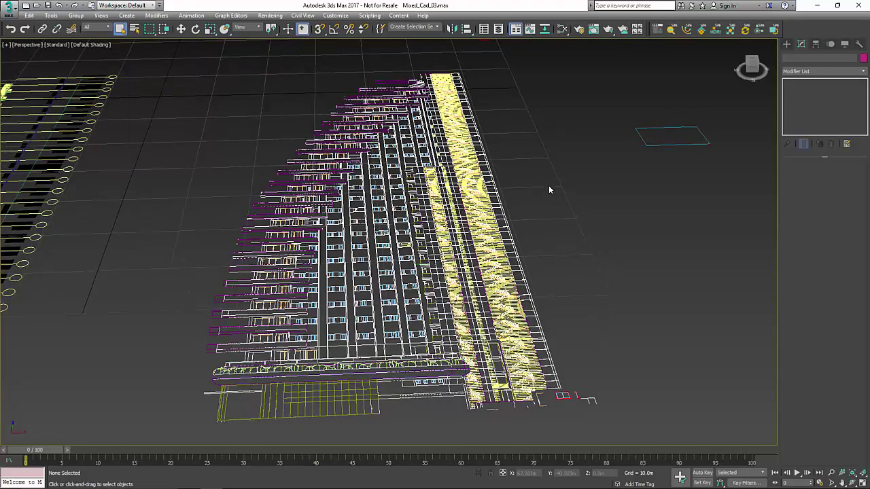
{"action": "scroll", "coordinate": [575, 172], "scroll_direction": "up", "scroll_amount": 3}
{"action": "middle_click_drag", "start_coordinate": [576, 172], "coordinate": [608, 135]}
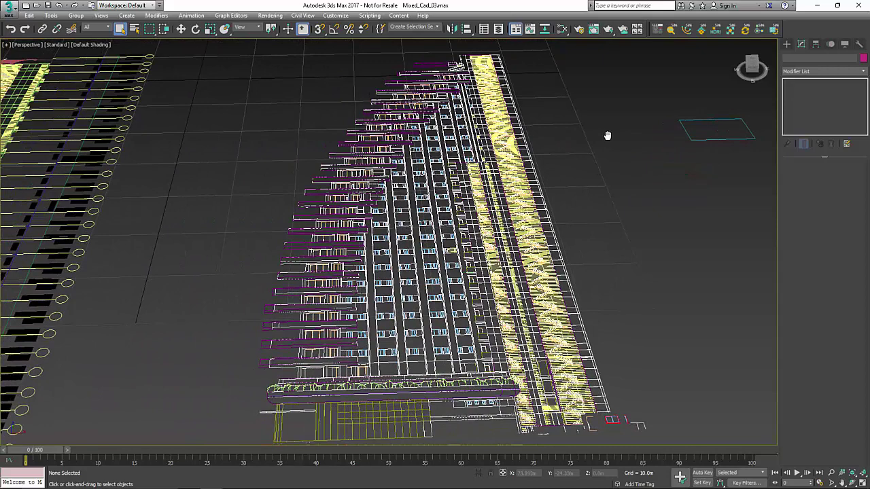
{"action": "left_click", "coordinate": [686, 30]}
{"action": "left_click_drag", "start_coordinate": [282, 50], "coordinate": [183, 45]}
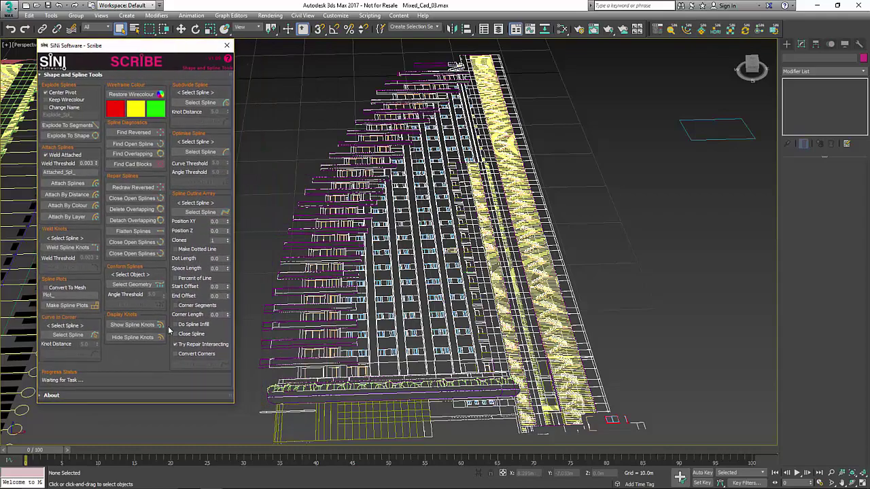
Step: Display the spline knots on every shape in the scene
{"action": "scroll", "coordinate": [491, 279], "scroll_direction": "up", "scroll_amount": 1}
{"action": "middle_click_drag", "start_coordinate": [491, 279], "coordinate": [520, 247]}
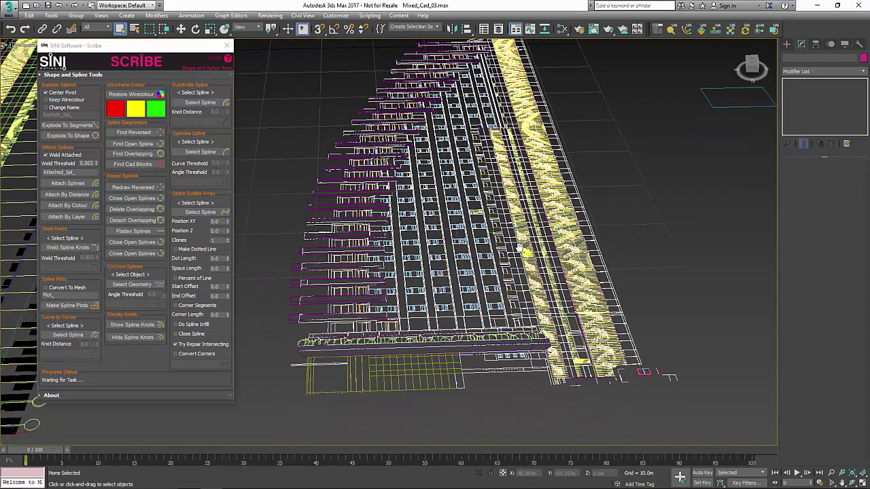
{"action": "left_click", "coordinate": [133, 325]}
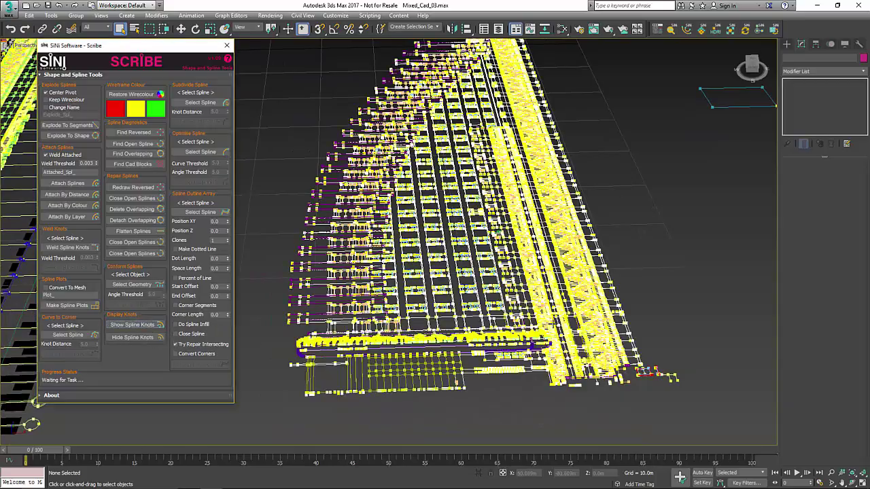
{"action": "middle_click_drag", "start_coordinate": [38, 403], "coordinate": [150, 408], "text": "alt"}
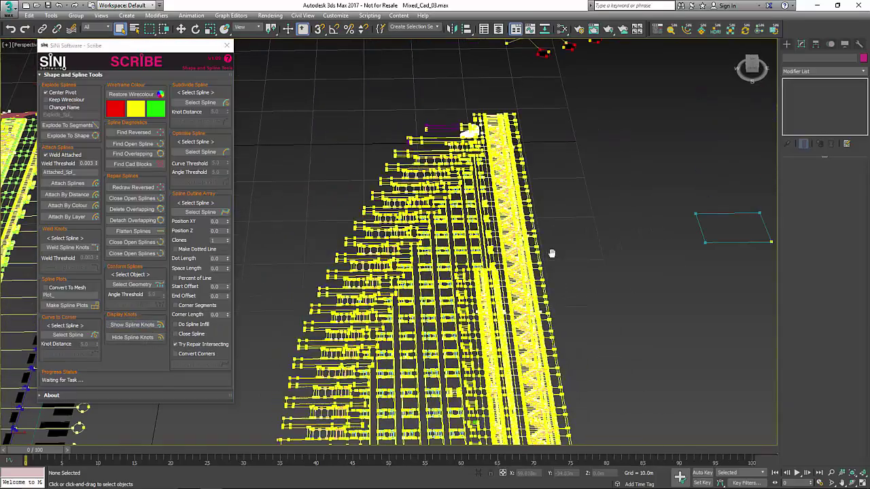
{"action": "scroll", "coordinate": [552, 253], "scroll_direction": "up", "scroll_amount": 10}
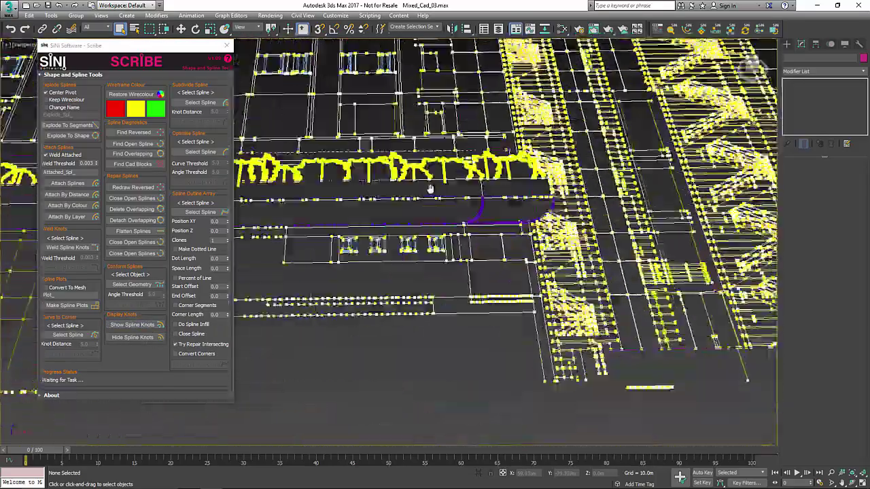
{"action": "scroll", "coordinate": [429, 188], "scroll_direction": "down", "scroll_amount": 5}
{"action": "scroll", "coordinate": [626, 209], "scroll_direction": "up", "scroll_amount": 8}
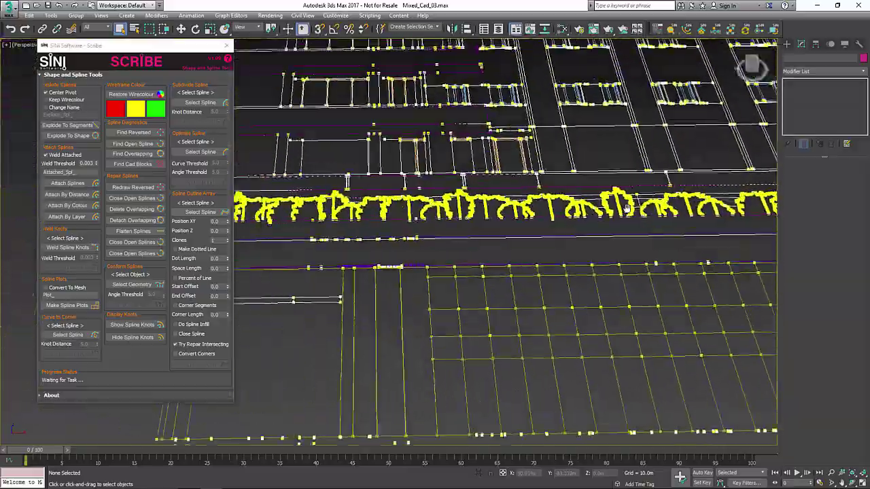
Step: Pan and orbit across the staircase grid and tree row to inspect the knots
{"action": "middle_click_drag", "start_coordinate": [627, 209], "coordinate": [487, 304]}
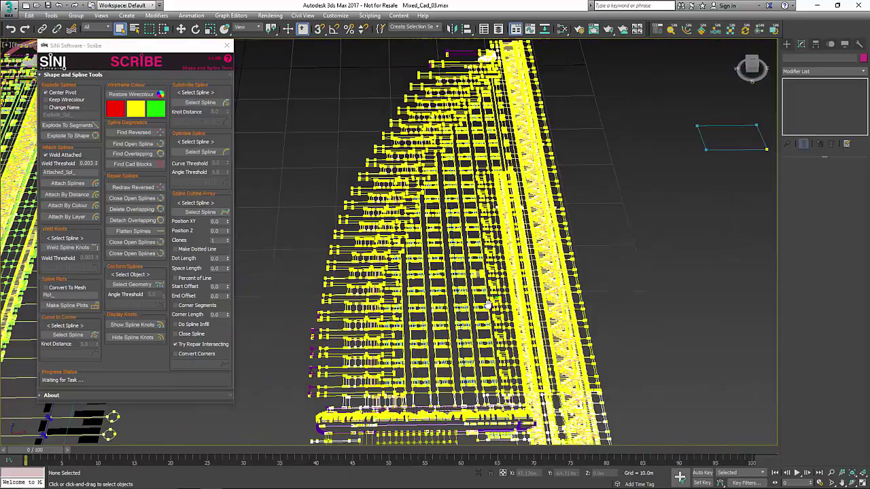
{"action": "scroll", "coordinate": [487, 304], "scroll_direction": "up", "scroll_amount": 5}
{"action": "scroll", "coordinate": [598, 126], "scroll_direction": "up", "scroll_amount": 5}
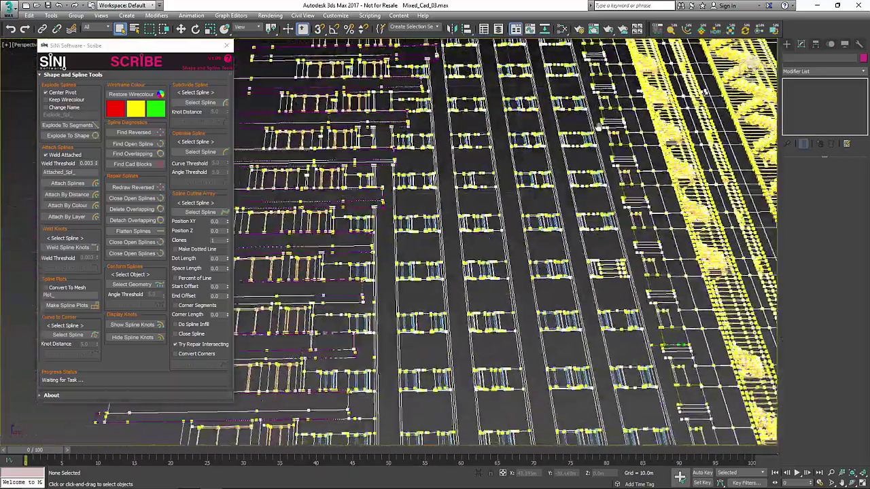
{"action": "middle_click_drag", "start_coordinate": [597, 126], "coordinate": [748, 66], "text": "alt"}
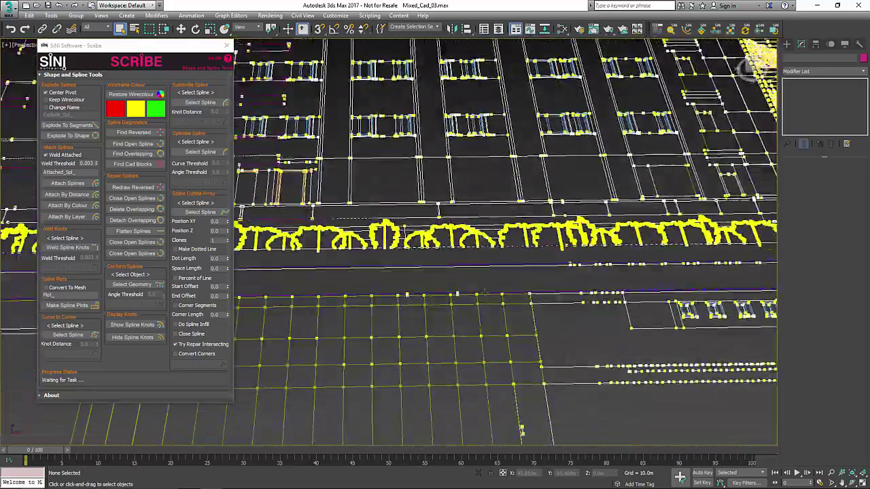
{"action": "scroll", "coordinate": [484, 292], "scroll_direction": "up", "scroll_amount": 2}
{"action": "scroll", "coordinate": [547, 247], "scroll_direction": "up", "scroll_amount": 3}
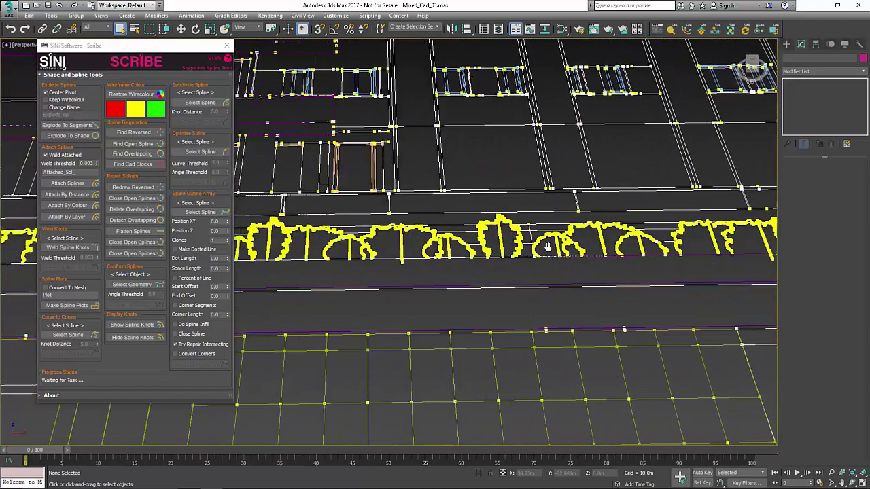
{"action": "middle_click_drag", "start_coordinate": [548, 246], "coordinate": [523, 261]}
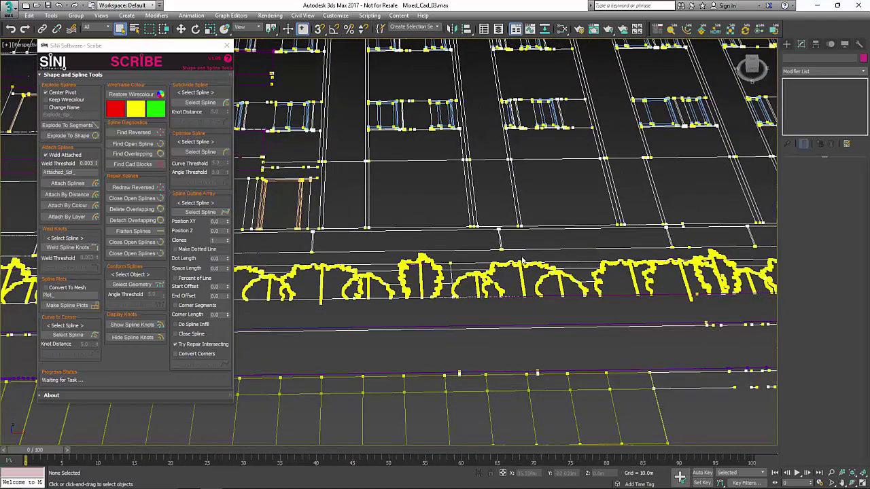
Step: Hide all spline knots, then briefly open and close the SiNi IgNite window
{"action": "left_click", "coordinate": [135, 337]}
{"action": "middle_click_drag", "start_coordinate": [334, 334], "coordinate": [513, 315]}
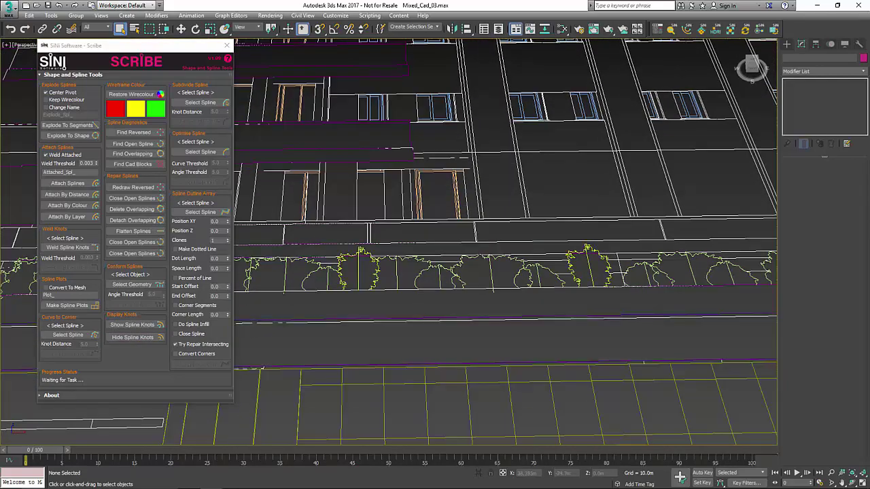
{"action": "left_click", "coordinate": [658, 30]}
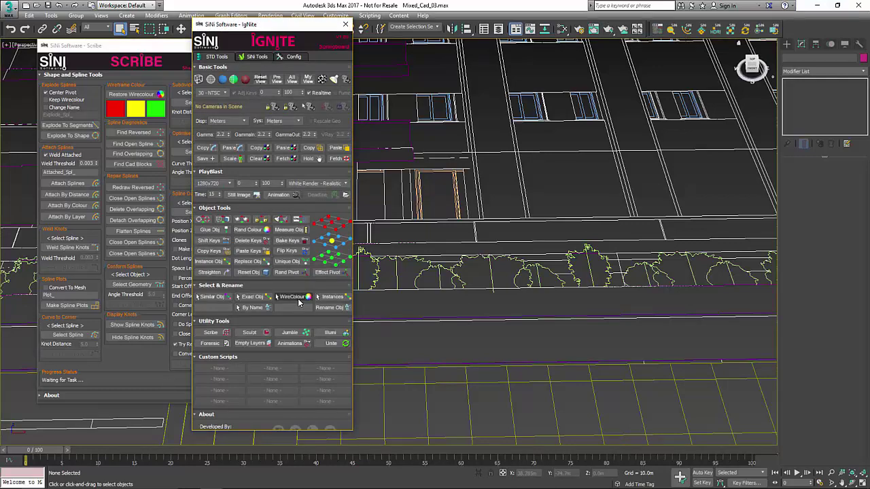
{"action": "left_click", "coordinate": [345, 24]}
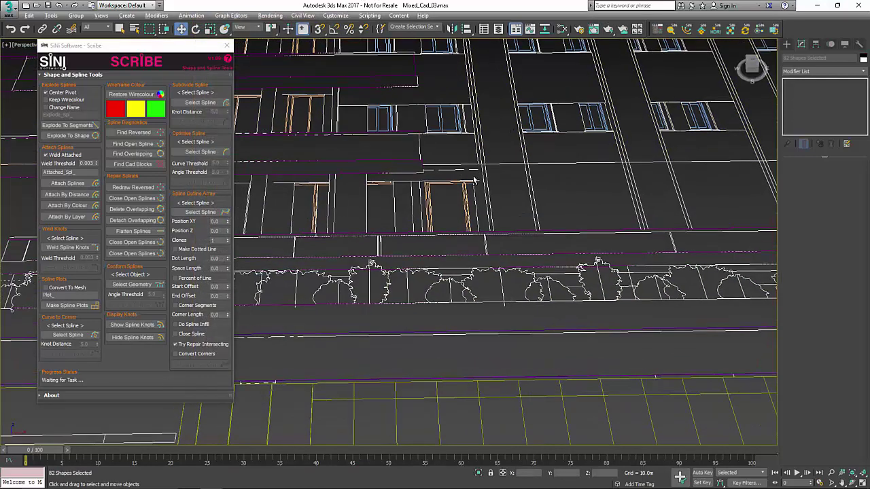
Step: Orbit to look down on the hedge row and clear the selection
{"action": "scroll", "coordinate": [474, 180], "scroll_direction": "down", "scroll_amount": 10}
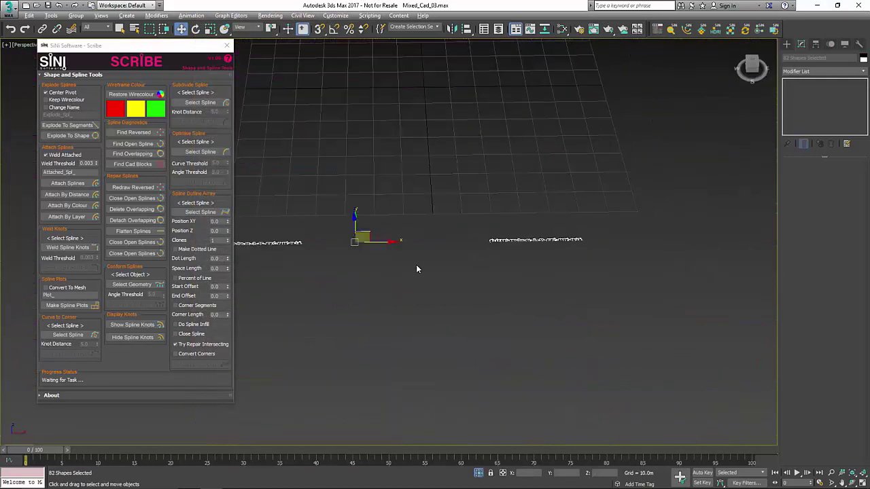
{"action": "scroll", "coordinate": [414, 284], "scroll_direction": "up", "scroll_amount": 6}
{"action": "middle_click_drag", "start_coordinate": [614, 267], "coordinate": [415, 250], "text": "alt"}
{"action": "scroll", "coordinate": [470, 241], "scroll_direction": "up", "scroll_amount": 4}
{"action": "scroll", "coordinate": [471, 241], "scroll_direction": "up", "scroll_amount": 6}
{"action": "left_click", "coordinate": [440, 240]}
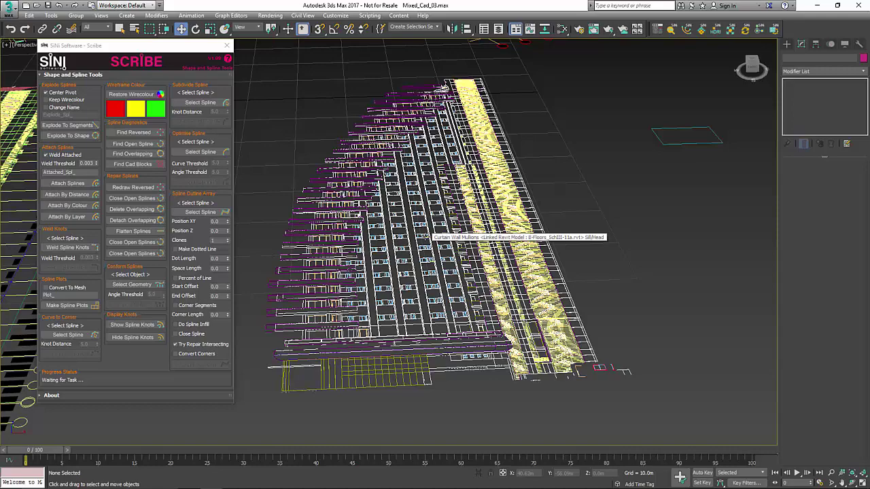
{"action": "middle_click_drag", "start_coordinate": [656, 253], "coordinate": [677, 261], "text": "alt"}
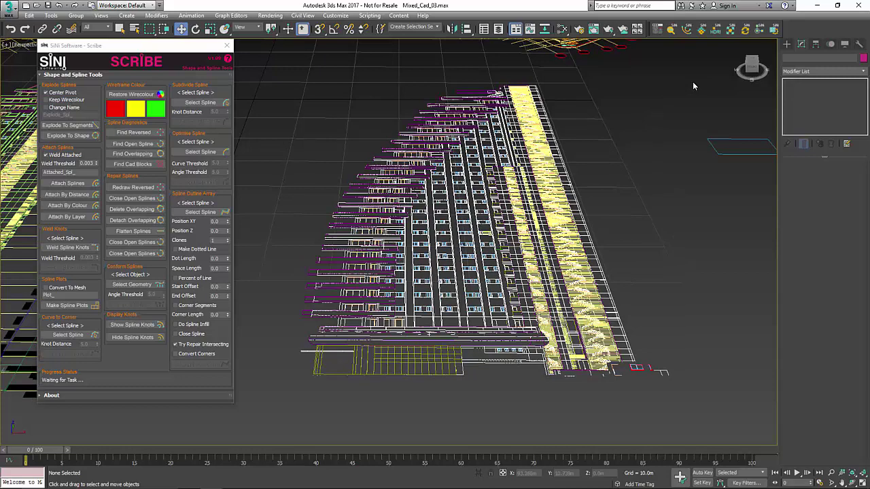
Step: Window-select the tower's 974 shapes and run Detach Overlapping to split off 6,422 overlaps
{"action": "left_click_drag", "start_coordinate": [676, 193], "coordinate": [336, 427]}
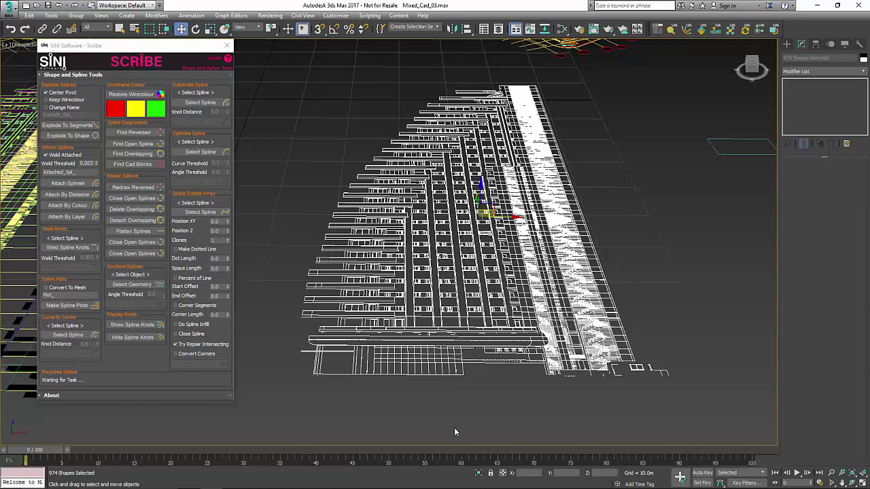
{"action": "left_click", "coordinate": [141, 221]}
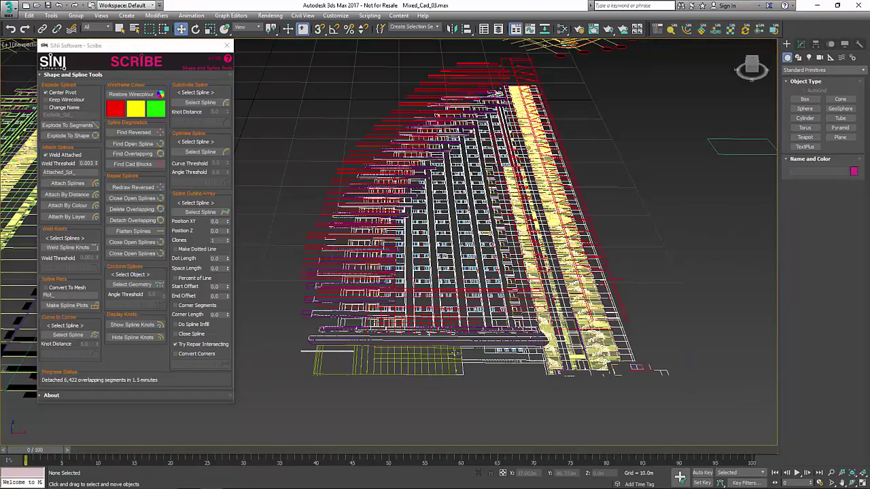
Step: Select the 4,151 detached overlap shapes and orbit to a top-down view of the building
{"action": "middle_click_drag", "start_coordinate": [422, 340], "coordinate": [549, 243], "text": "alt"}
{"action": "middle_click_drag", "start_coordinate": [476, 161], "coordinate": [568, 221], "text": "alt"}
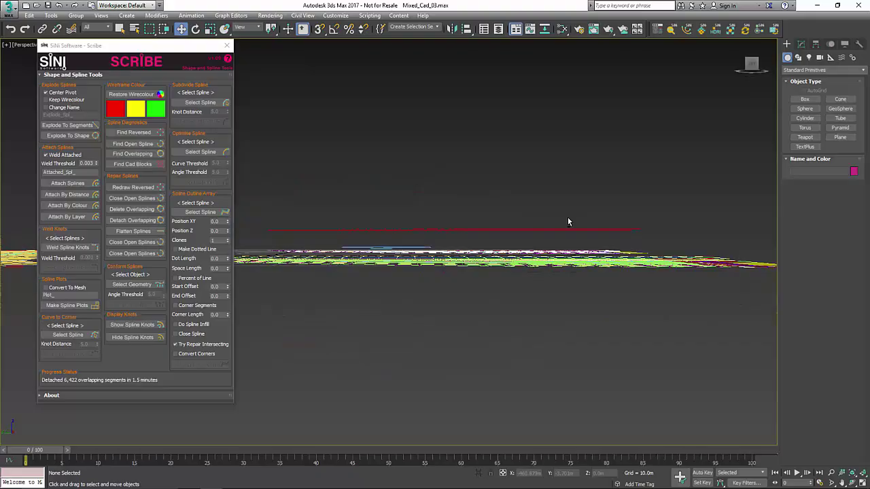
{"action": "left_click_drag", "start_coordinate": [672, 210], "coordinate": [249, 237]}
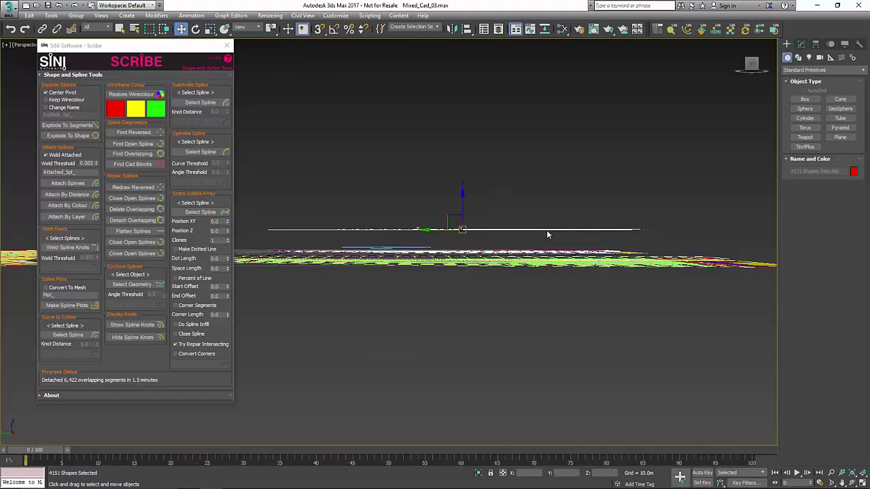
{"action": "middle_click_drag", "start_coordinate": [546, 229], "coordinate": [478, 287], "text": "alt"}
{"action": "scroll", "coordinate": [478, 287], "scroll_direction": "up", "scroll_amount": 2}
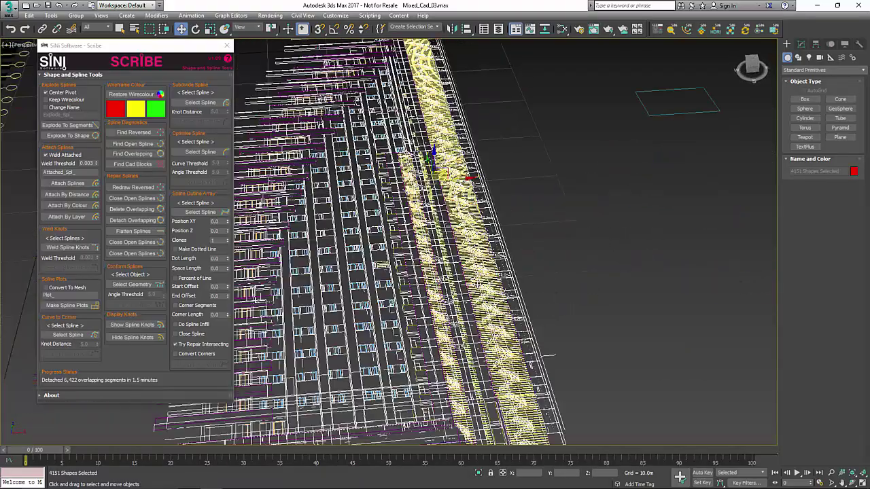
{"action": "scroll", "coordinate": [563, 195], "scroll_direction": "up", "scroll_amount": 1}
{"action": "scroll", "coordinate": [532, 208], "scroll_direction": "up", "scroll_amount": 1}
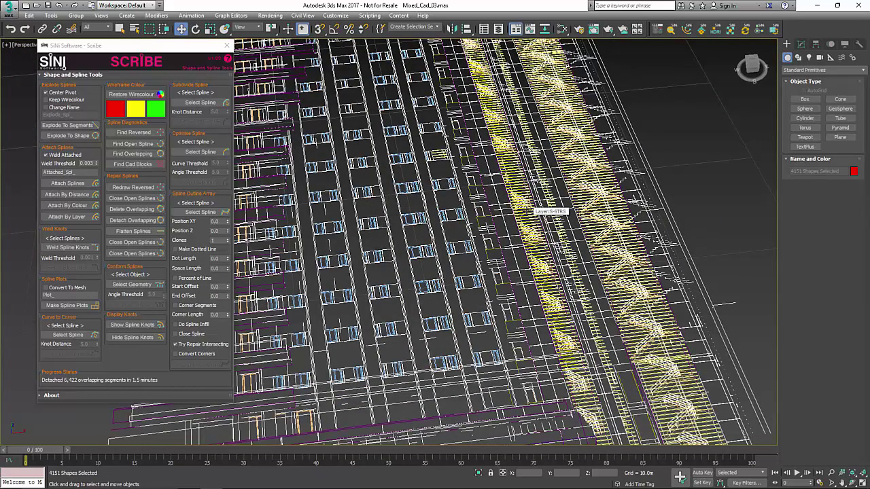
{"action": "middle_click_drag", "start_coordinate": [517, 210], "coordinate": [511, 233], "text": "alt"}
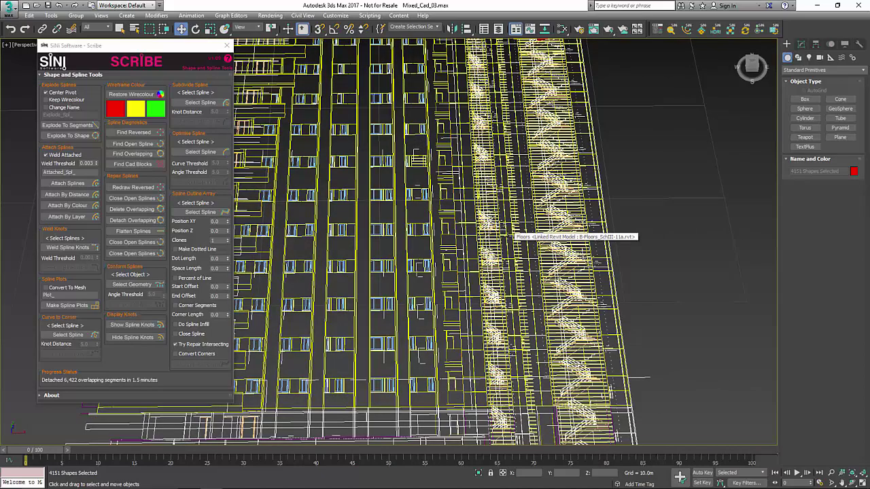
{"action": "scroll", "coordinate": [508, 232], "scroll_direction": "down", "scroll_amount": 4}
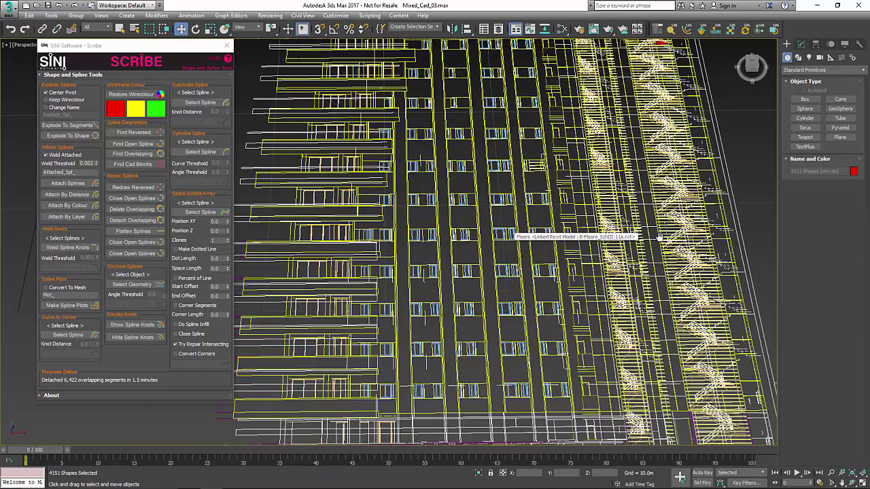
Step: Switch to Top view over the stairs and nudge the selected shapes slightly up and right
{"action": "key", "text": "t"}
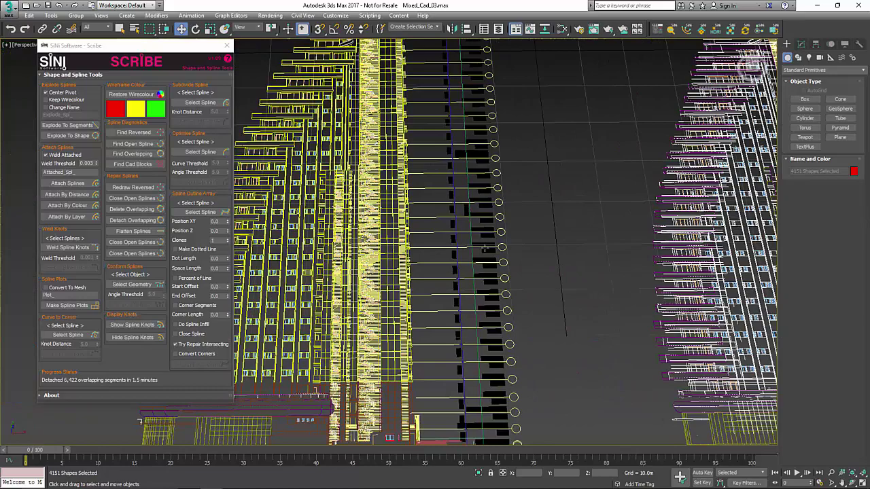
{"action": "scroll", "coordinate": [540, 275], "scroll_direction": "down", "scroll_amount": 2}
{"action": "scroll", "coordinate": [568, 197], "scroll_direction": "up", "scroll_amount": 3}
{"action": "scroll", "coordinate": [568, 197], "scroll_direction": "up", "scroll_amount": 5}
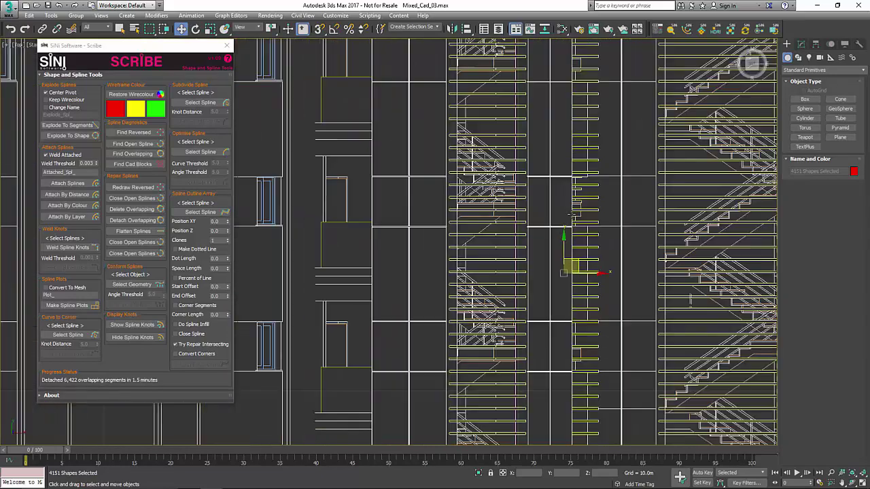
{"action": "middle_click_drag", "start_coordinate": [534, 258], "coordinate": [633, 183]}
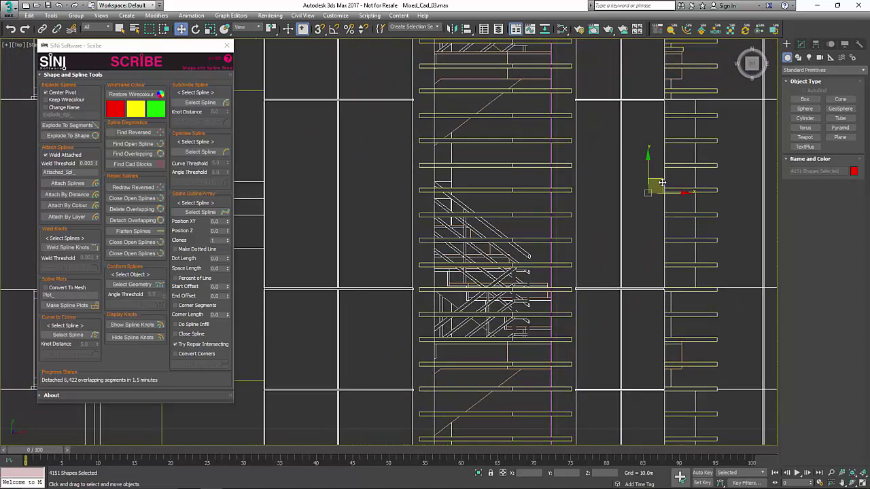
{"action": "left_click_drag", "start_coordinate": [661, 182], "coordinate": [662, 182]}
{"action": "scroll", "coordinate": [478, 257], "scroll_direction": "up", "scroll_amount": 5}
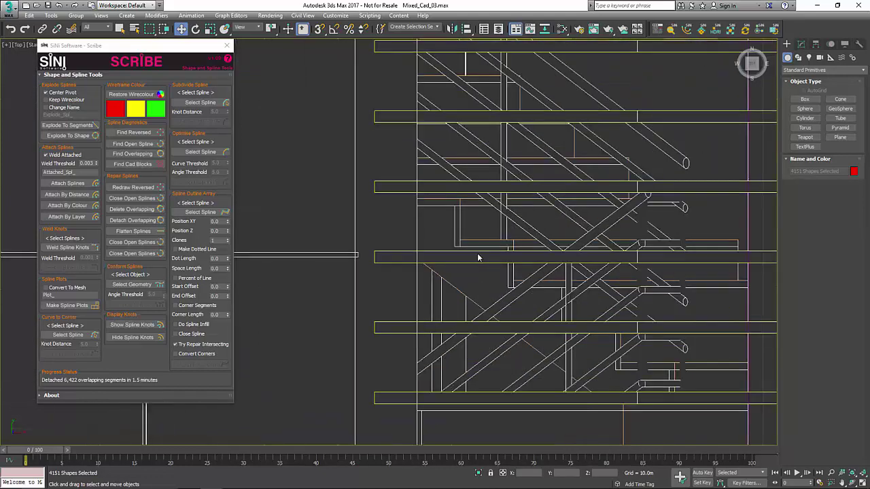
{"action": "scroll", "coordinate": [500, 245], "scroll_direction": "down", "scroll_amount": 3}
{"action": "scroll", "coordinate": [462, 249], "scroll_direction": "up", "scroll_amount": 3}
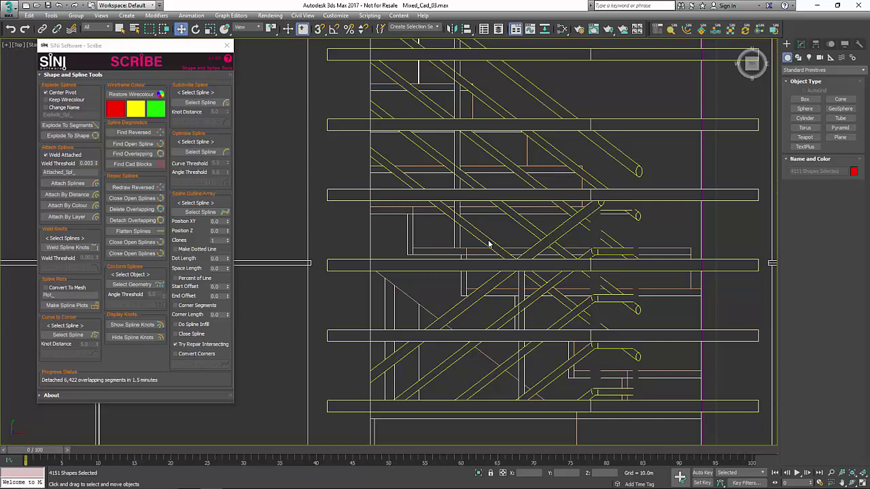
Step: Slide the diagonal stair members aside to reveal overlaps, deselect, and return to Perspective view
{"action": "left_click", "coordinate": [449, 251]}
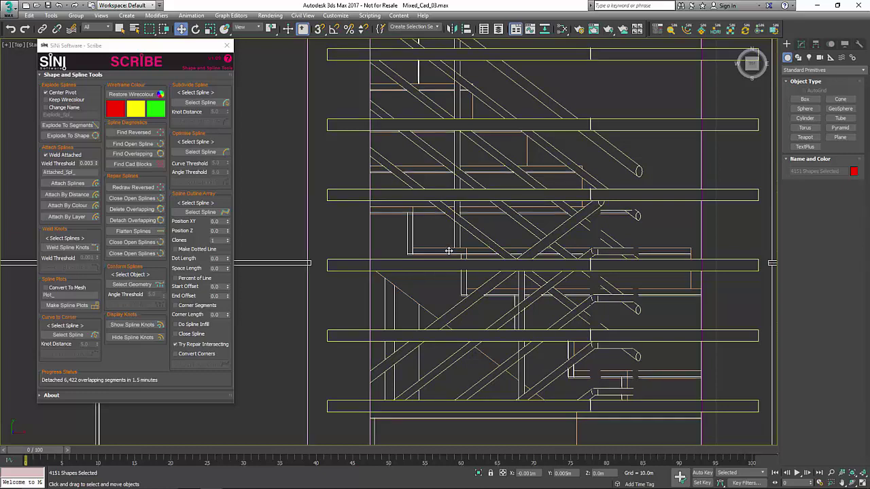
{"action": "left_click_drag", "start_coordinate": [449, 251], "coordinate": [453, 248]}
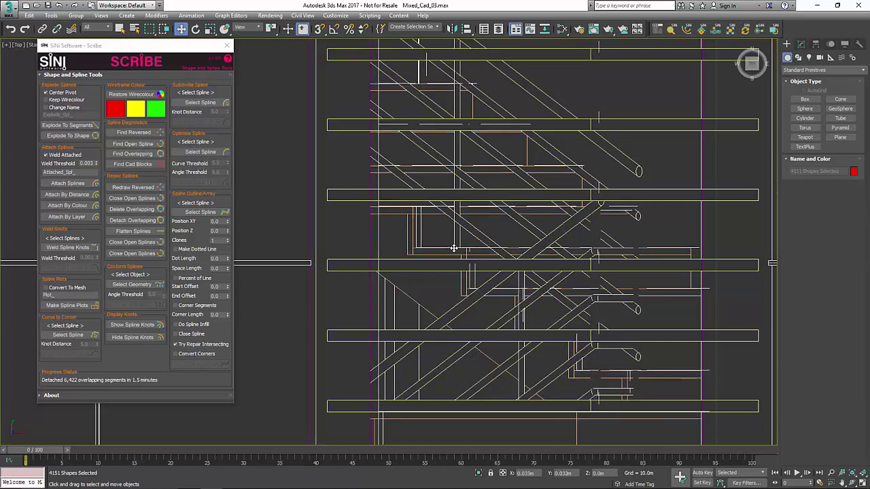
{"action": "middle_click_drag", "start_coordinate": [470, 263], "coordinate": [459, 272]}
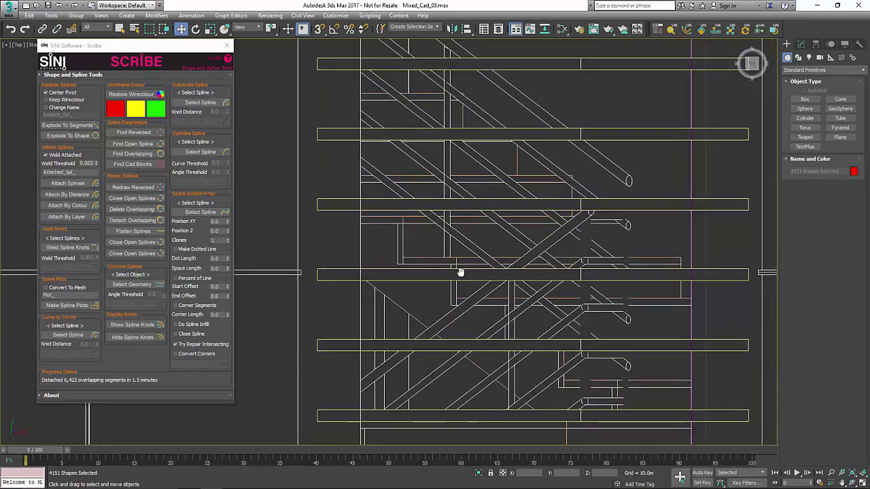
{"action": "left_click", "coordinate": [460, 272]}
{"action": "scroll", "coordinate": [445, 264], "scroll_direction": "down", "scroll_amount": 5}
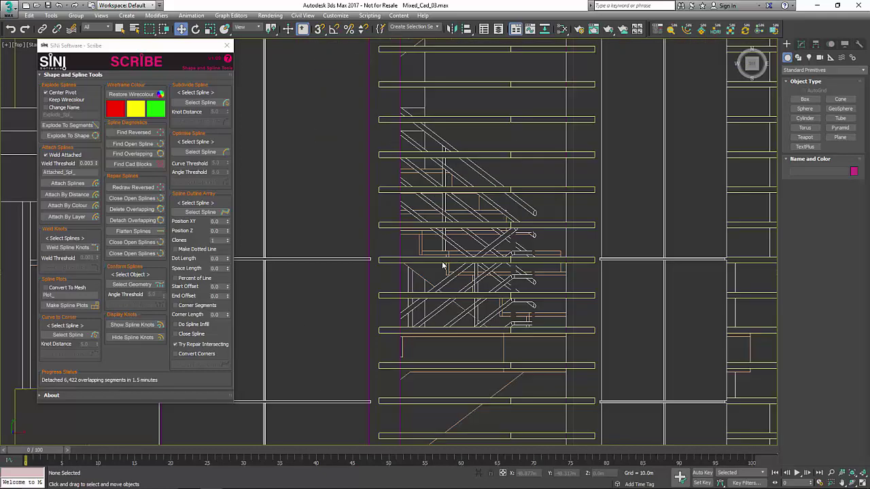
{"action": "key", "text": "p"}
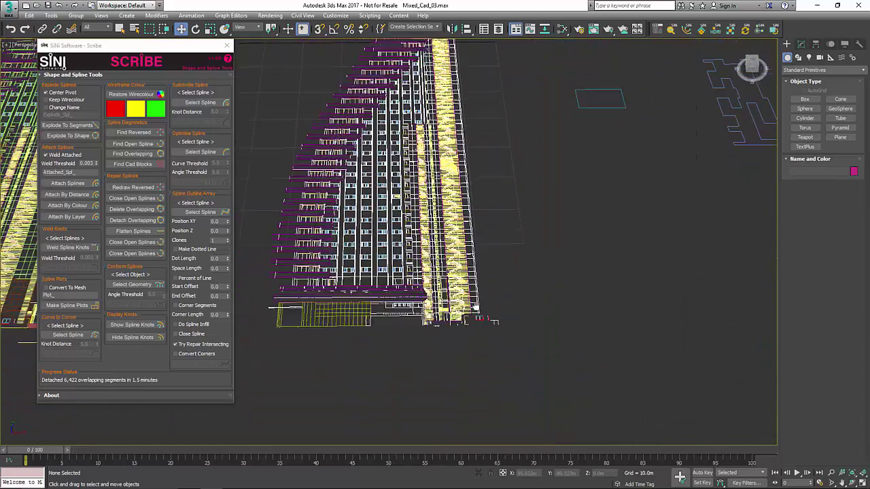
{"action": "middle_click_drag", "start_coordinate": [479, 303], "coordinate": [476, 303], "text": "alt"}
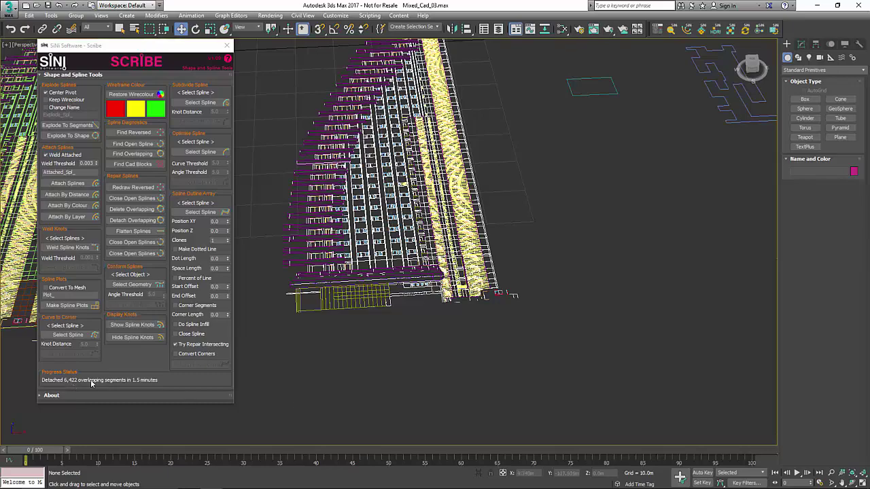
{"action": "left_click", "coordinate": [228, 46]}
{"action": "middle_click_drag", "start_coordinate": [537, 122], "coordinate": [549, 182]}
{"action": "scroll", "coordinate": [548, 182], "scroll_direction": "up", "scroll_amount": 3}
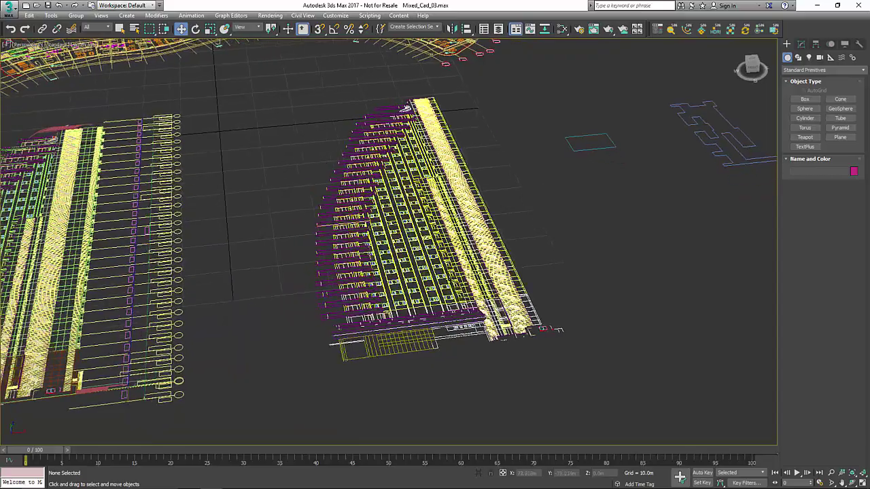
{"action": "scroll", "coordinate": [483, 225], "scroll_direction": "up", "scroll_amount": 4}
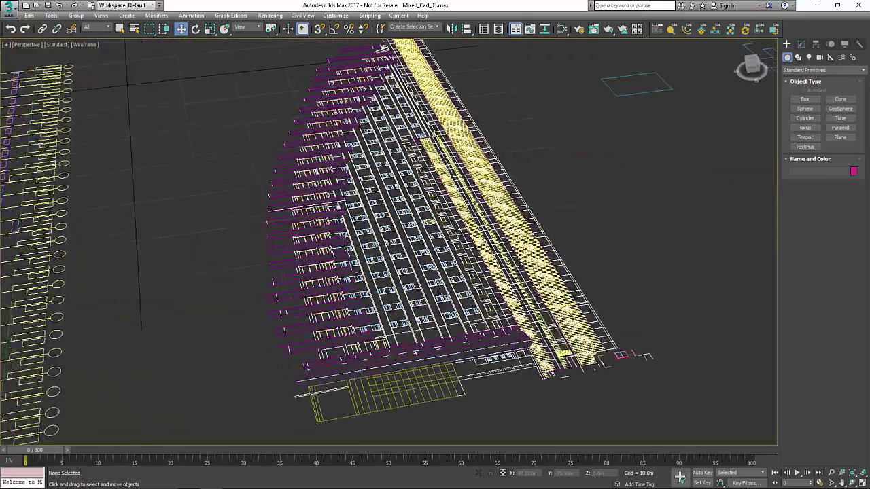
{"action": "scroll", "coordinate": [432, 195], "scroll_direction": "down", "scroll_amount": 4}
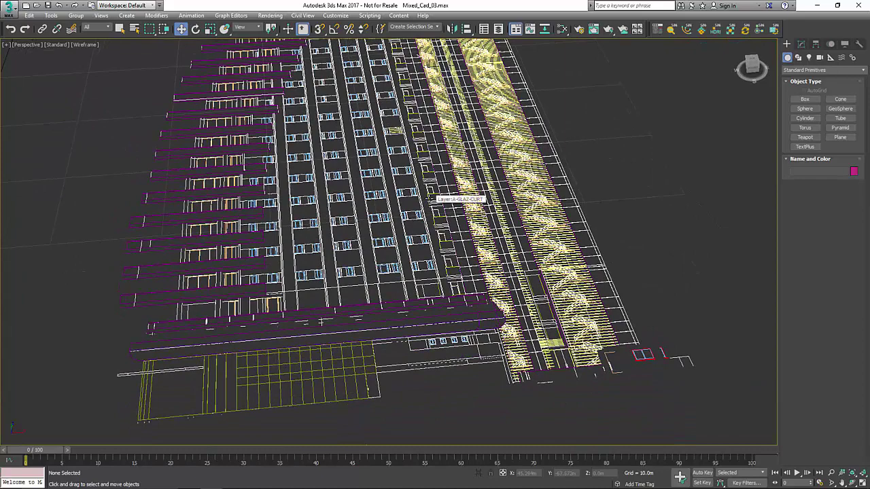
{"action": "scroll", "coordinate": [443, 339], "scroll_direction": "up", "scroll_amount": 8}
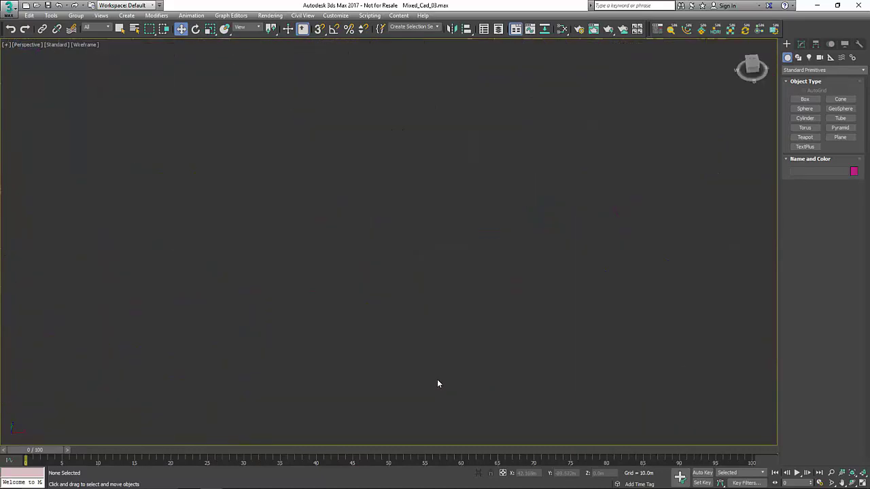
{"action": "scroll", "coordinate": [438, 384], "scroll_direction": "down", "scroll_amount": 2}
{"action": "middle_click_drag", "start_coordinate": [432, 363], "coordinate": [455, 377]}
{"action": "left_click", "coordinate": [686, 29]}
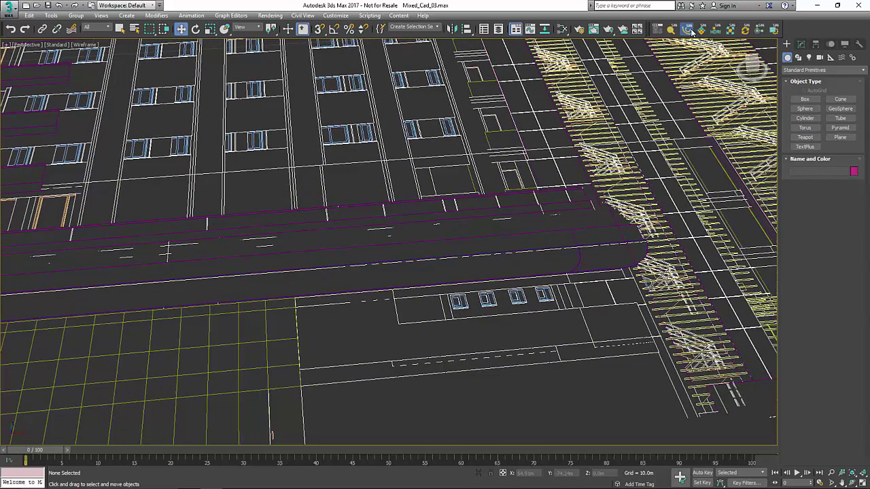
Step: Show the knots on all splines and zoom in to inspect them
{"action": "left_click", "coordinate": [137, 325]}
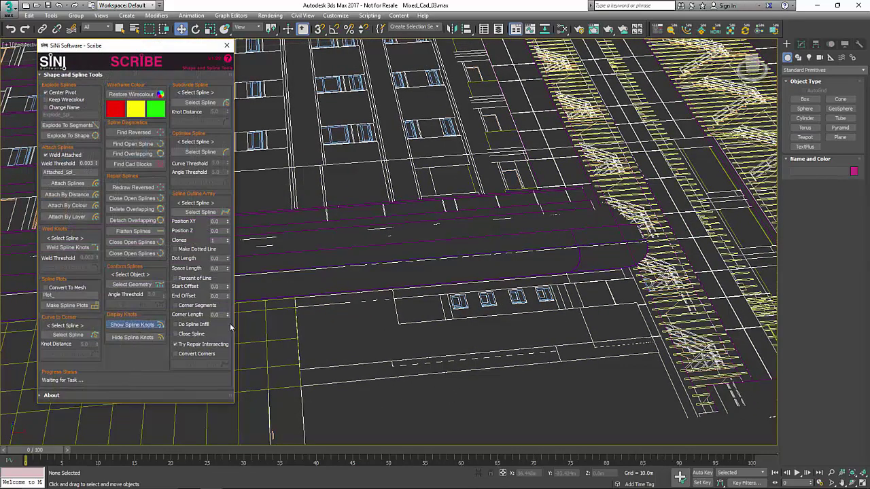
{"action": "scroll", "coordinate": [465, 204], "scroll_direction": "up", "scroll_amount": 1}
{"action": "scroll", "coordinate": [464, 203], "scroll_direction": "up", "scroll_amount": 5}
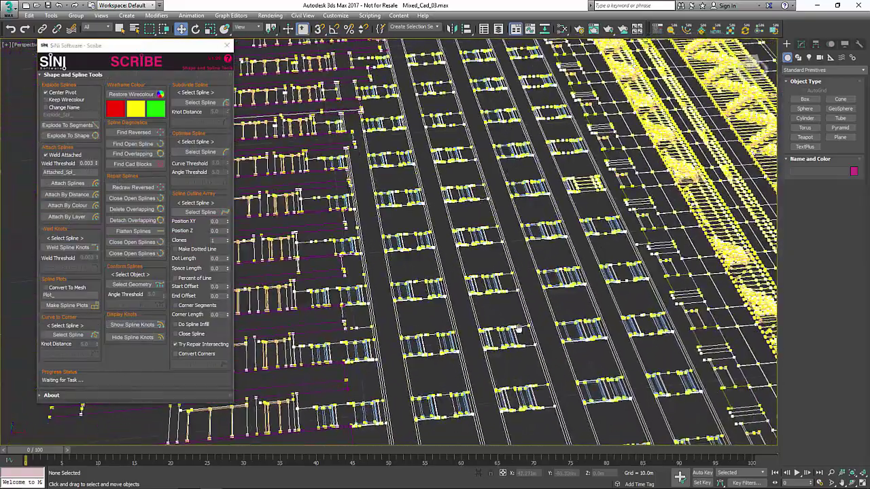
{"action": "scroll", "coordinate": [329, 286], "scroll_direction": "up", "scroll_amount": 2}
{"action": "scroll", "coordinate": [329, 286], "scroll_direction": "down", "scroll_amount": 10}
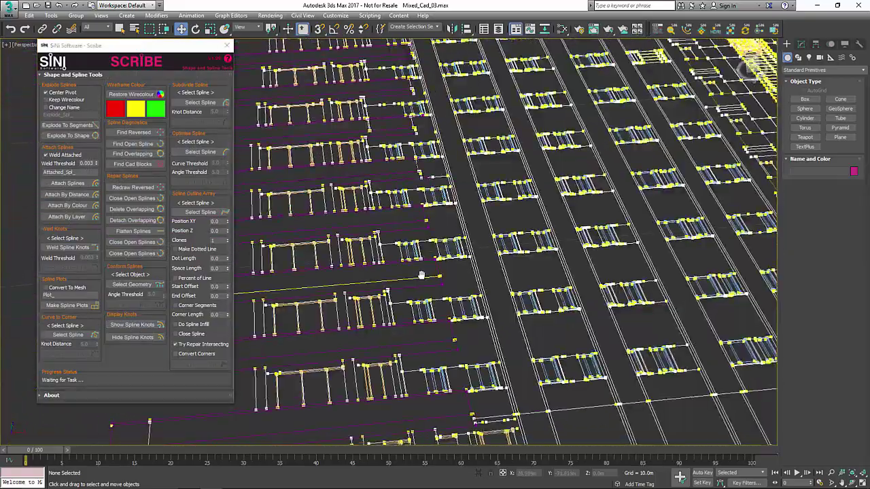
{"action": "scroll", "coordinate": [425, 243], "scroll_direction": "up", "scroll_amount": 4}
{"action": "scroll", "coordinate": [425, 243], "scroll_direction": "up", "scroll_amount": 4}
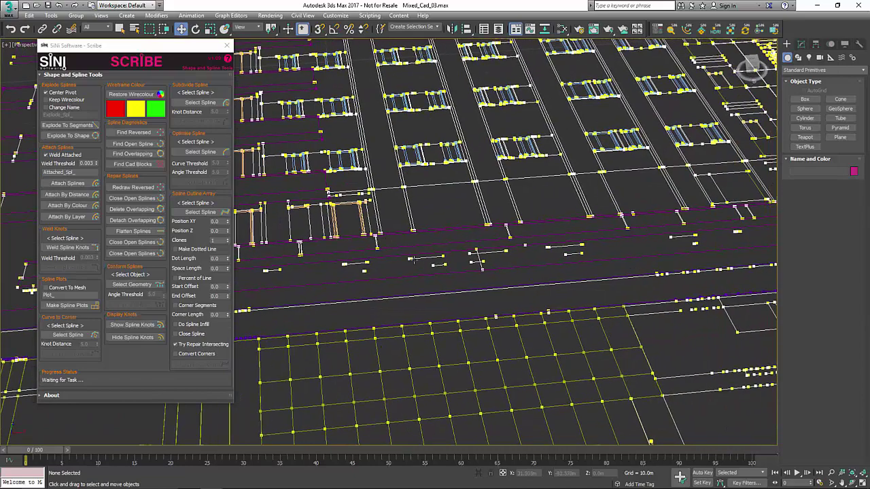
{"action": "scroll", "coordinate": [606, 214], "scroll_direction": "down", "scroll_amount": 3}
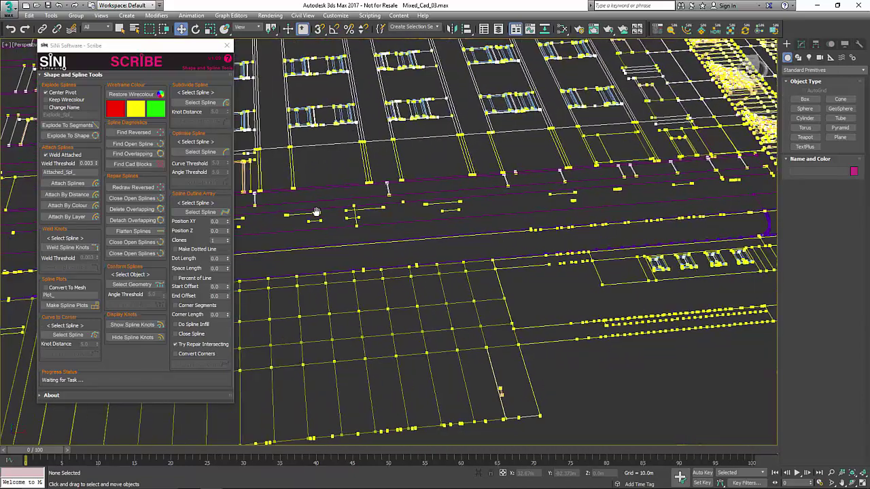
{"action": "scroll", "coordinate": [617, 352], "scroll_direction": "down", "scroll_amount": 3}
{"action": "scroll", "coordinate": [527, 329], "scroll_direction": "up", "scroll_amount": 5}
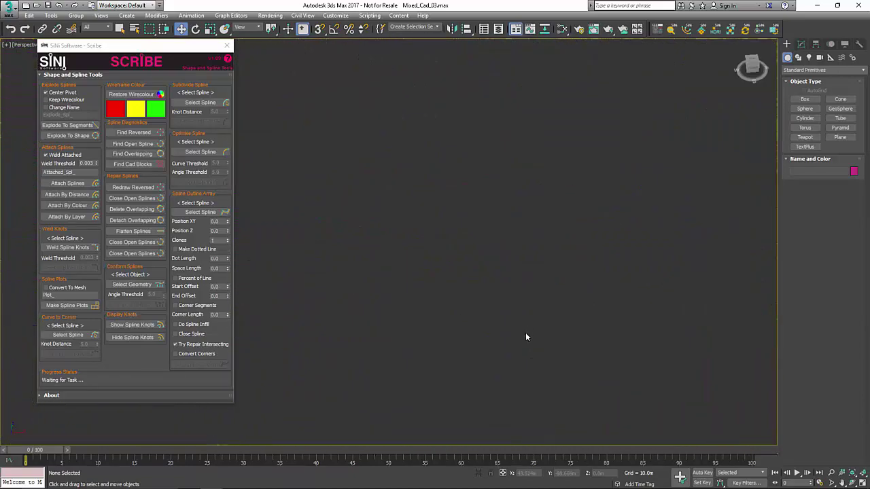
Step: Bring the spline building back into view and pan over the road splines
{"action": "middle_click_drag", "start_coordinate": [557, 322], "coordinate": [413, 351]}
{"action": "scroll", "coordinate": [550, 367], "scroll_direction": "down", "scroll_amount": 5}
{"action": "scroll", "coordinate": [462, 359], "scroll_direction": "up", "scroll_amount": 2}
{"action": "scroll", "coordinate": [514, 236], "scroll_direction": "up", "scroll_amount": 1}
{"action": "middle_click_drag", "start_coordinate": [513, 235], "coordinate": [576, 175]}
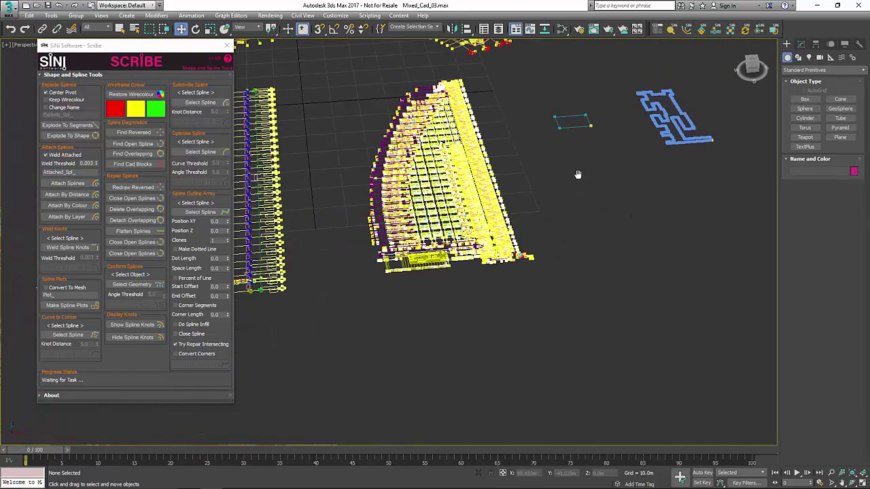
{"action": "scroll", "coordinate": [452, 292], "scroll_direction": "up", "scroll_amount": 3}
{"action": "scroll", "coordinate": [449, 262], "scroll_direction": "up", "scroll_amount": 3}
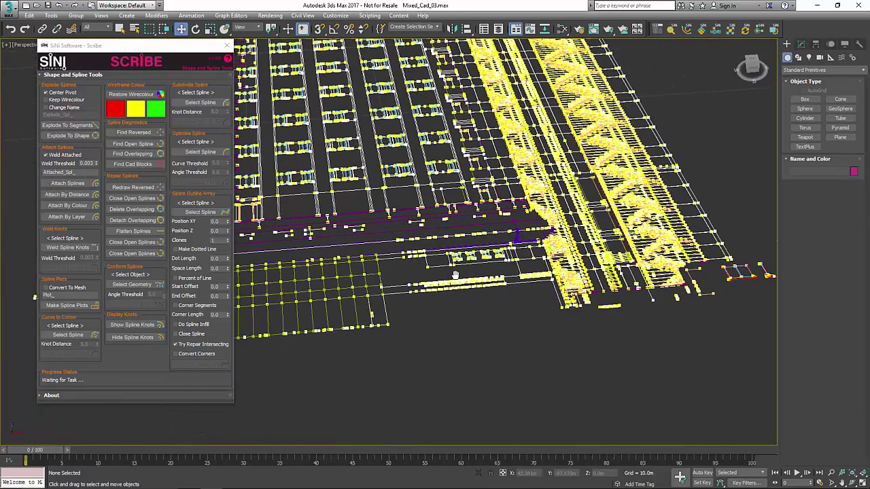
{"action": "scroll", "coordinate": [448, 288], "scroll_direction": "up", "scroll_amount": 1}
{"action": "middle_click_drag", "start_coordinate": [459, 291], "coordinate": [465, 307]}
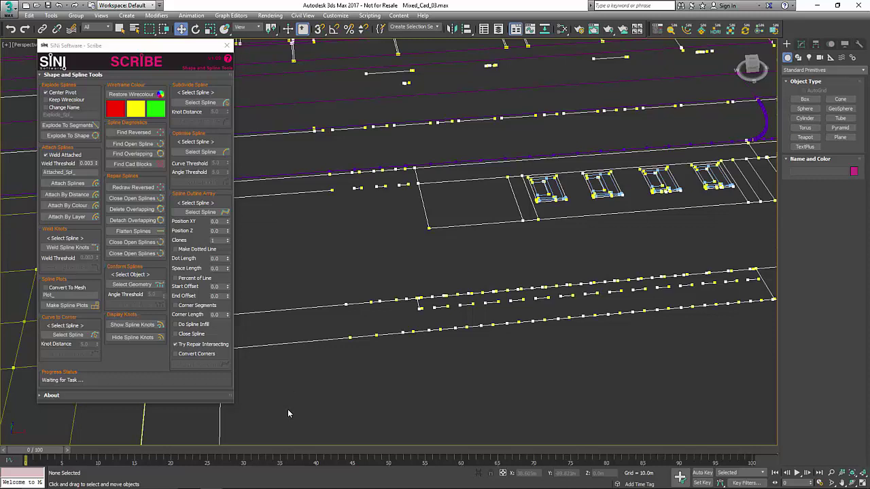
Step: Select the spline shape, weld its knots, and hide the knot markers on all splines
{"action": "left_click_drag", "start_coordinate": [352, 279], "coordinate": [354, 282]}
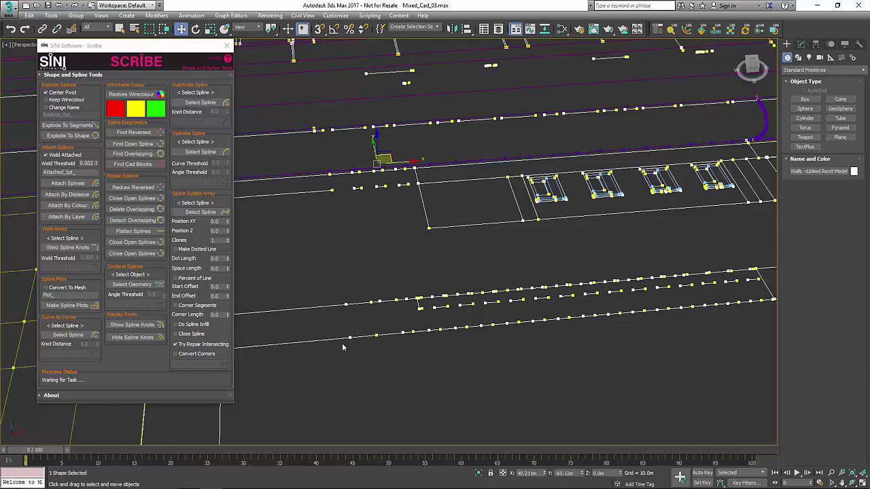
{"action": "left_click", "coordinate": [79, 247]}
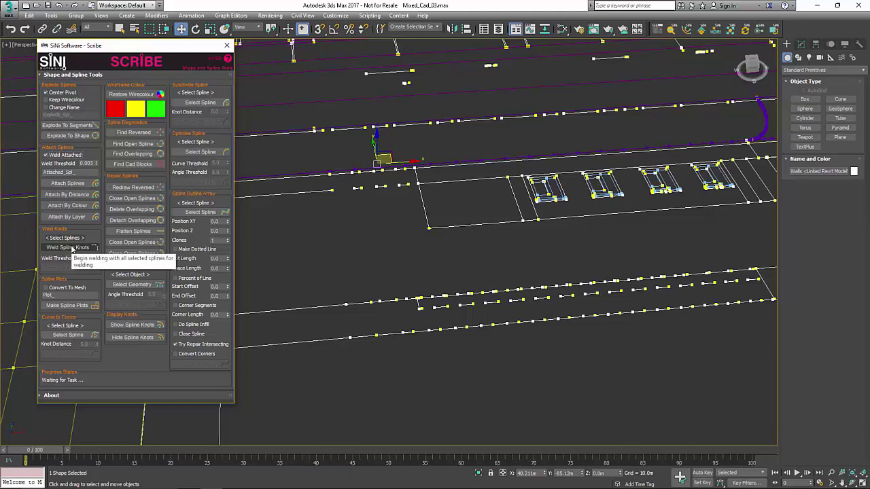
{"action": "left_click", "coordinate": [136, 338]}
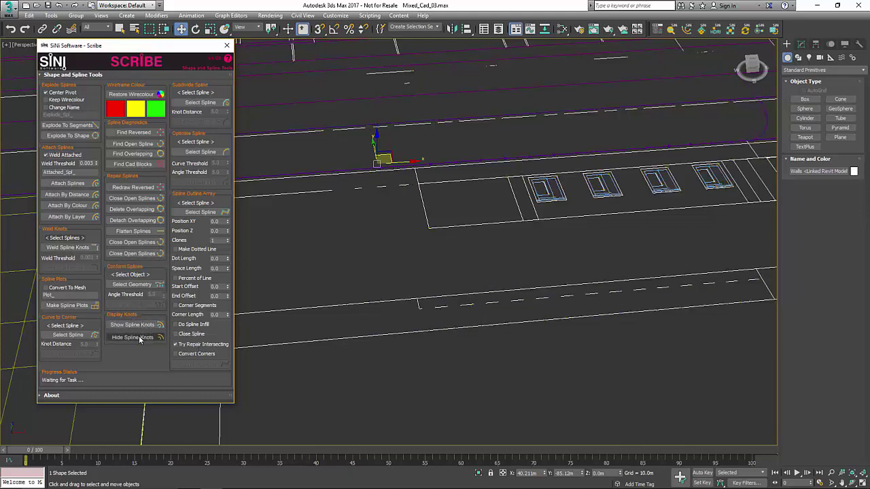
{"action": "left_click", "coordinate": [82, 249]}
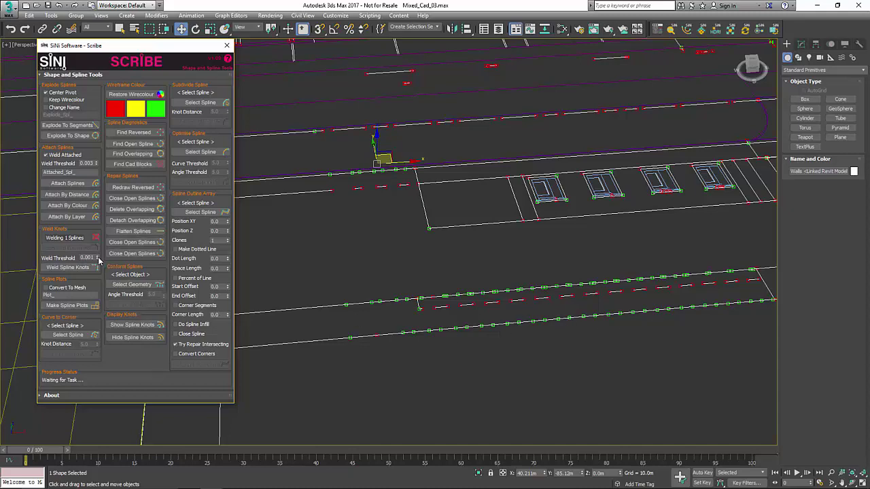
Step: Raise the Weld Threshold to 0.641 and weld the spline's nearby knots together
{"action": "left_click_drag", "start_coordinate": [97, 258], "coordinate": [97, 230]}
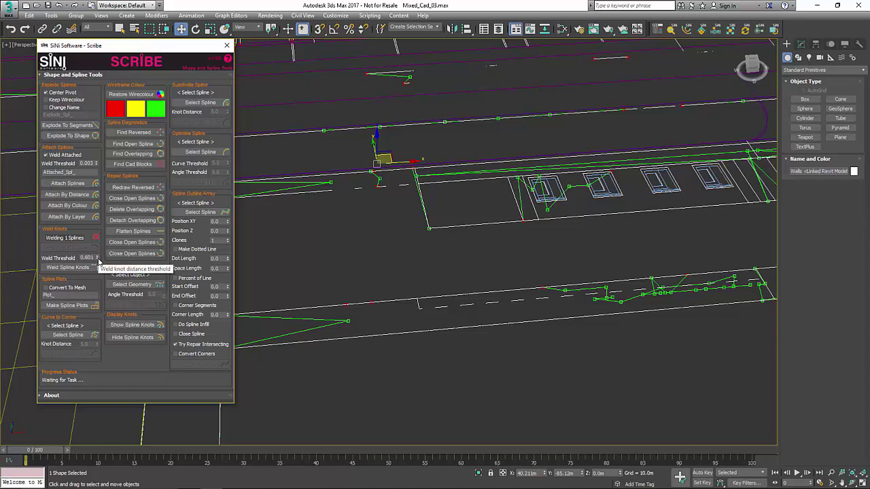
{"action": "right_click", "coordinate": [98, 260]}
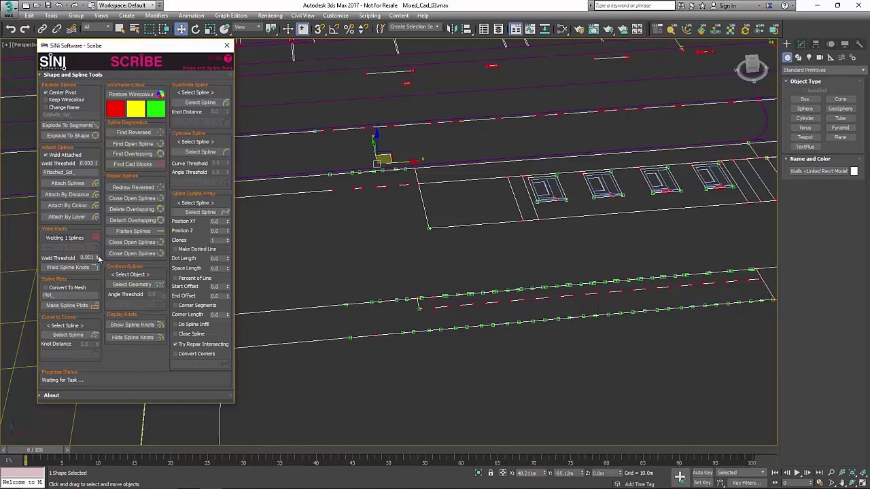
{"action": "left_click", "coordinate": [98, 257]}
{"action": "left_click", "coordinate": [80, 268]}
{"action": "middle_click_drag", "start_coordinate": [466, 393], "coordinate": [405, 348]}
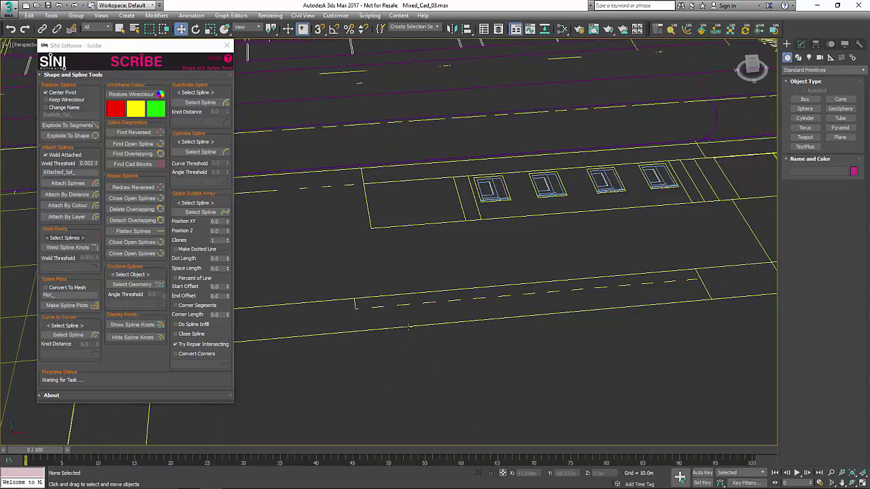
Step: Show the knots on every spline, then hide them again
{"action": "left_click", "coordinate": [145, 326]}
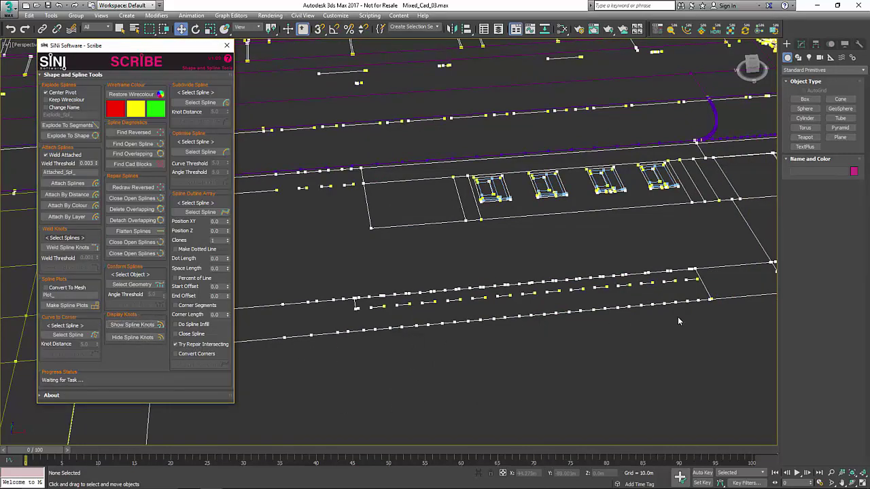
{"action": "scroll", "coordinate": [514, 359], "scroll_direction": "up", "scroll_amount": 3}
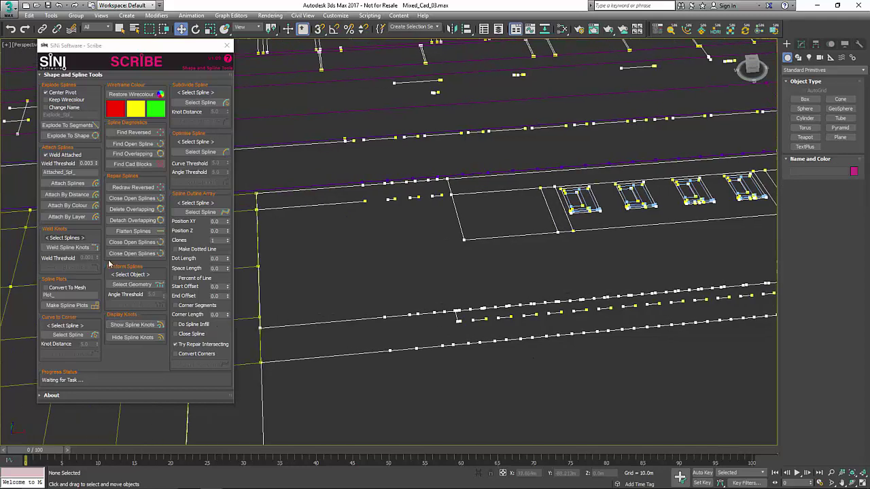
{"action": "left_click", "coordinate": [138, 337]}
Step: Pick the linked floor-plan spline and commit the optimisation with curve and angle thresholds of 5.0
{"action": "middle_click_drag", "start_coordinate": [540, 370], "coordinate": [476, 346], "text": "alt"}
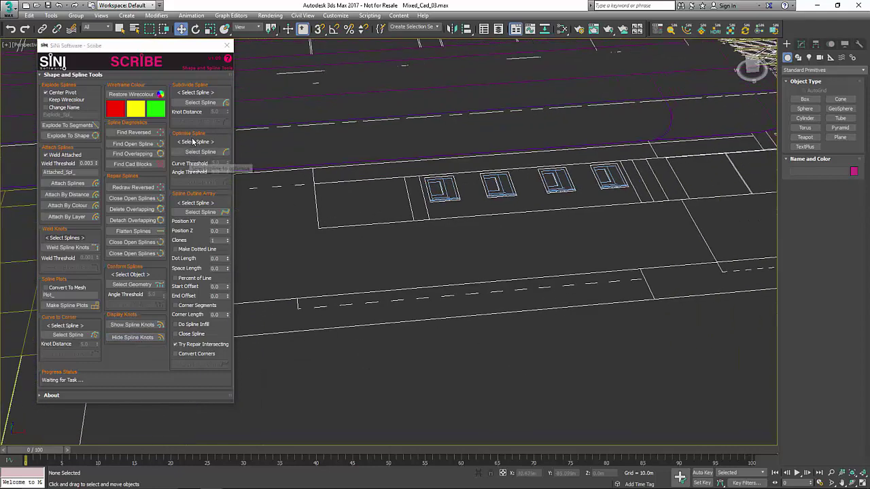
{"action": "left_click", "coordinate": [192, 142]}
{"action": "left_click", "coordinate": [421, 219]}
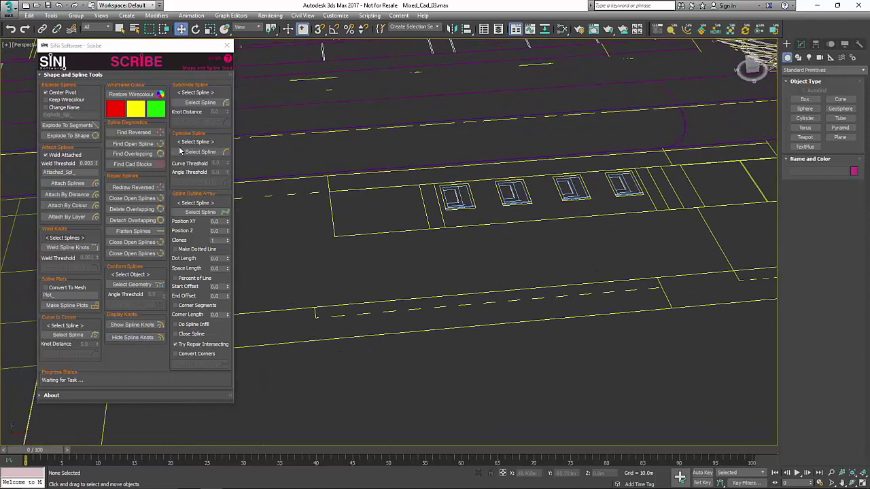
{"action": "left_click", "coordinate": [181, 152]}
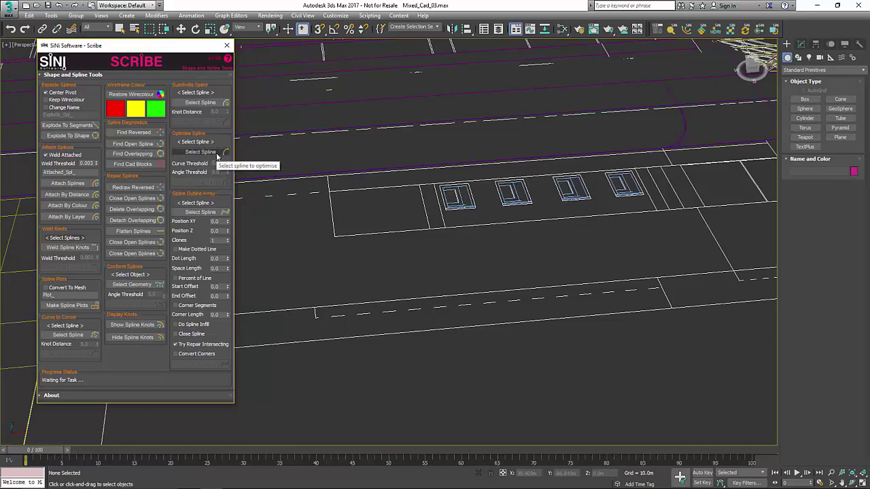
{"action": "left_click", "coordinate": [216, 152]}
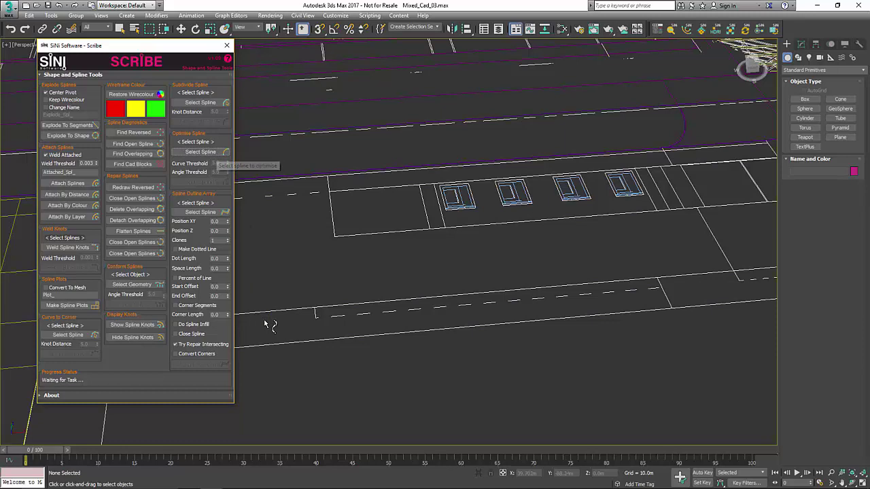
{"action": "left_click", "coordinate": [291, 346]}
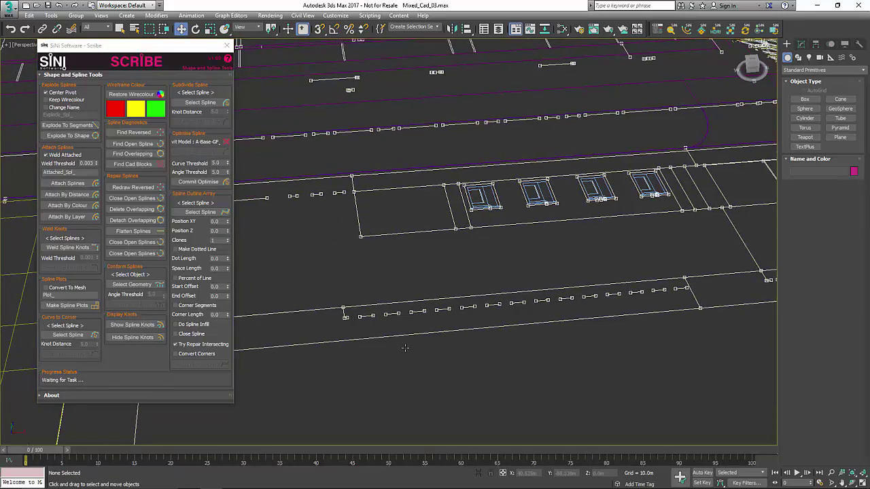
{"action": "scroll", "coordinate": [518, 318], "scroll_direction": "down", "scroll_amount": 8}
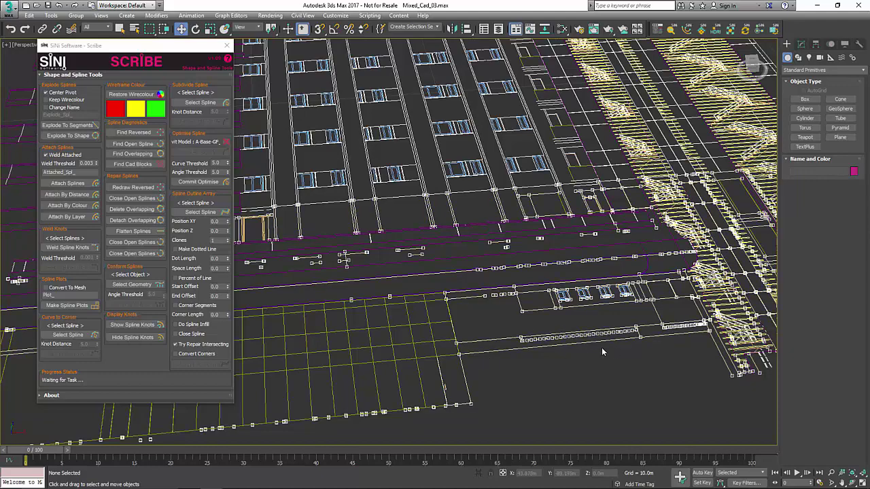
{"action": "middle_click_drag", "start_coordinate": [601, 351], "coordinate": [553, 330], "text": "alt"}
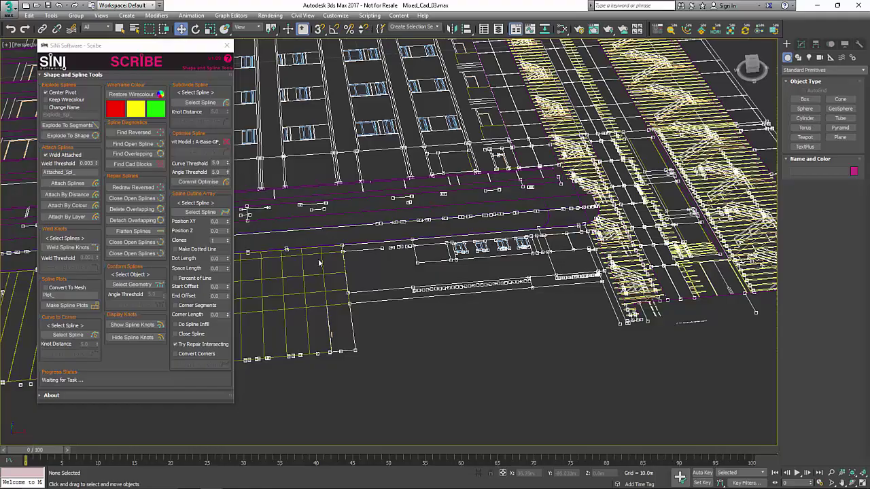
{"action": "middle_click_drag", "start_coordinate": [331, 263], "coordinate": [460, 307], "text": "alt"}
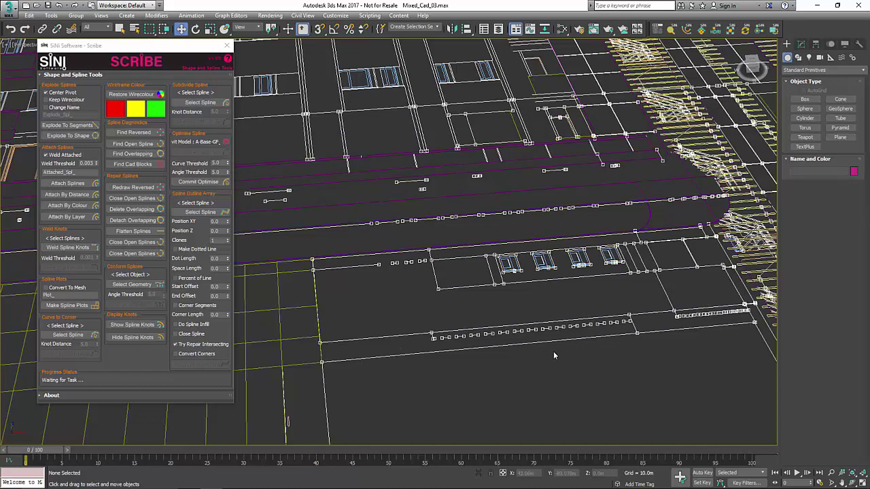
{"action": "left_click", "coordinate": [212, 184]}
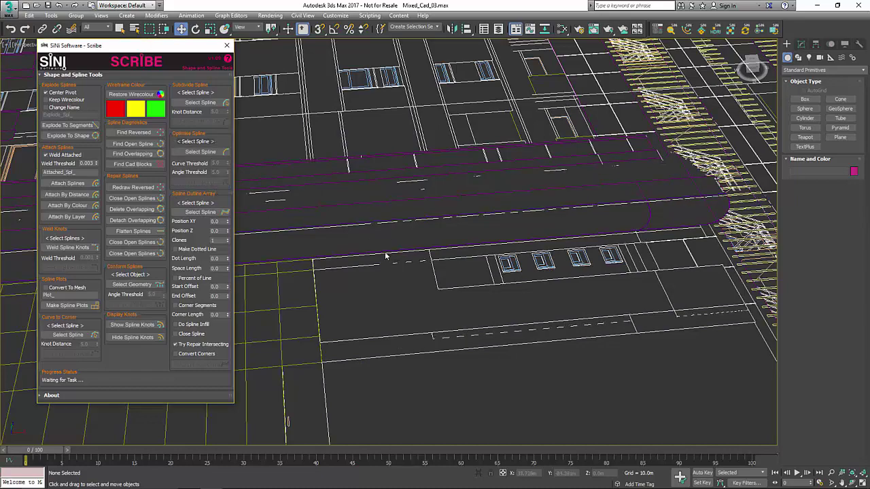
Step: Orbit and zoom around the building to find the small rectangle beside it, then marquee-select it
{"action": "scroll", "coordinate": [515, 295], "scroll_direction": "down", "scroll_amount": 6}
{"action": "scroll", "coordinate": [503, 294], "scroll_direction": "down", "scroll_amount": 3}
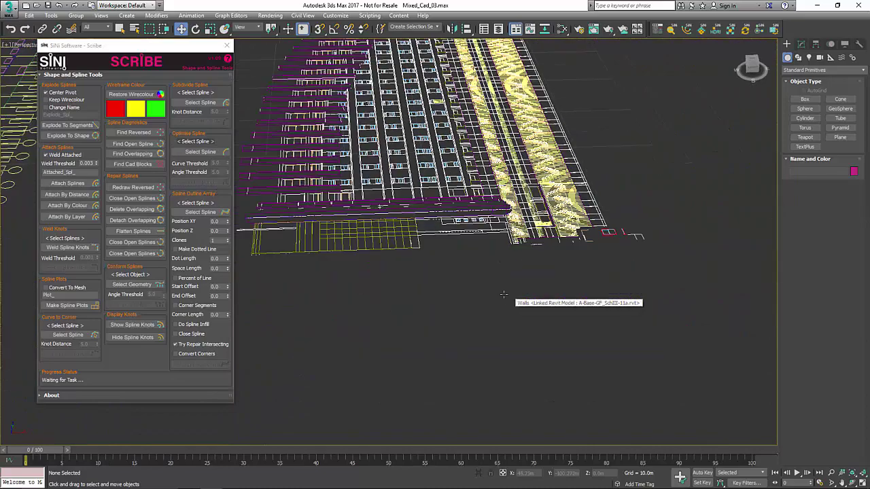
{"action": "middle_click_drag", "start_coordinate": [516, 375], "coordinate": [541, 173], "text": "alt"}
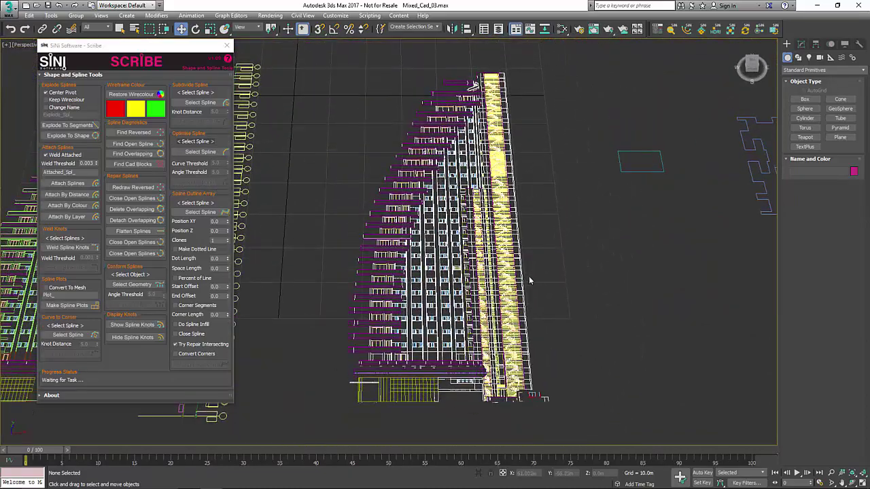
{"action": "middle_click_drag", "start_coordinate": [529, 280], "coordinate": [516, 340], "text": "alt"}
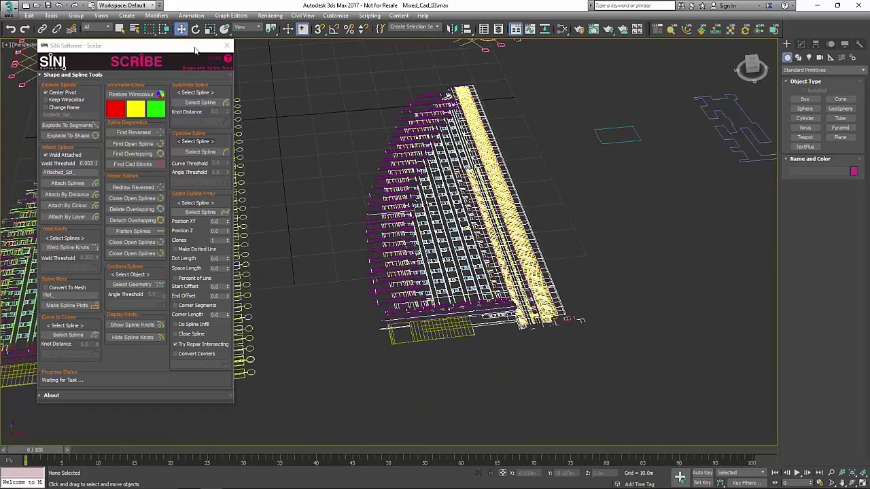
{"action": "middle_click_drag", "start_coordinate": [469, 105], "coordinate": [516, 197], "text": "alt"}
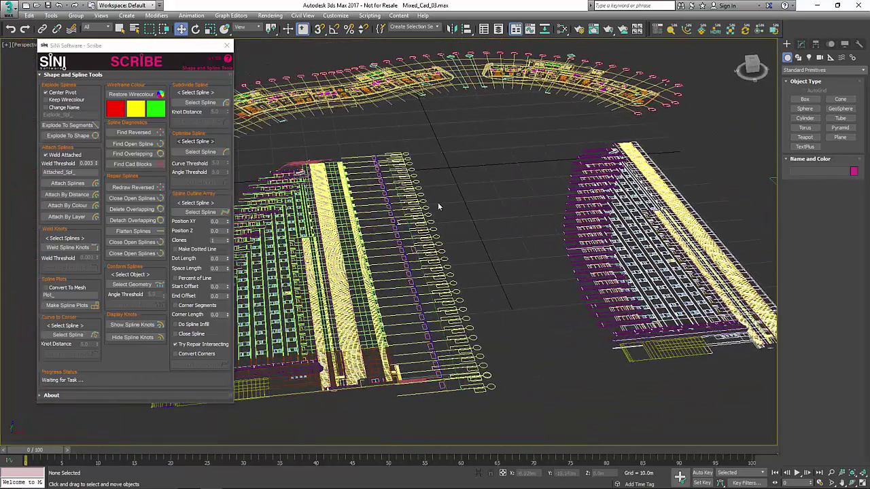
{"action": "middle_click_drag", "start_coordinate": [452, 259], "coordinate": [510, 294], "text": "alt"}
{"action": "scroll", "coordinate": [530, 283], "scroll_direction": "up", "scroll_amount": 2}
{"action": "scroll", "coordinate": [500, 288], "scroll_direction": "up", "scroll_amount": 4}
{"action": "scroll", "coordinate": [500, 288], "scroll_direction": "down", "scroll_amount": 4}
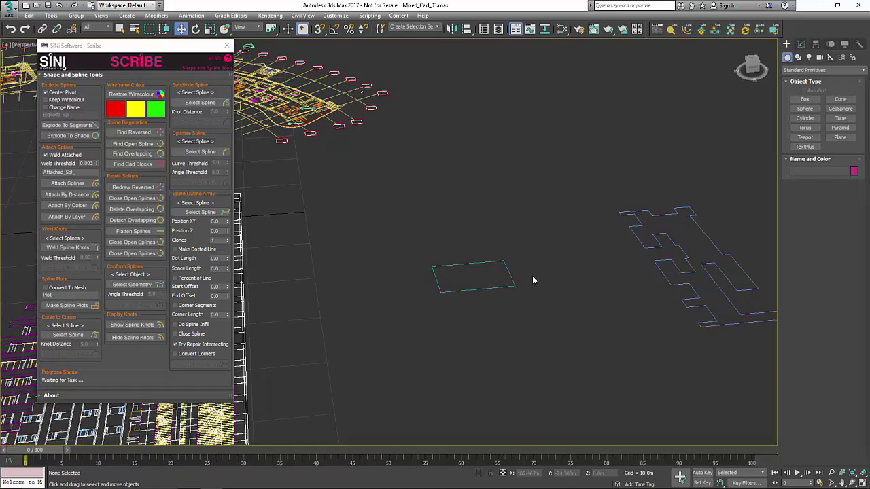
{"action": "middle_click_drag", "start_coordinate": [525, 262], "coordinate": [499, 255]}
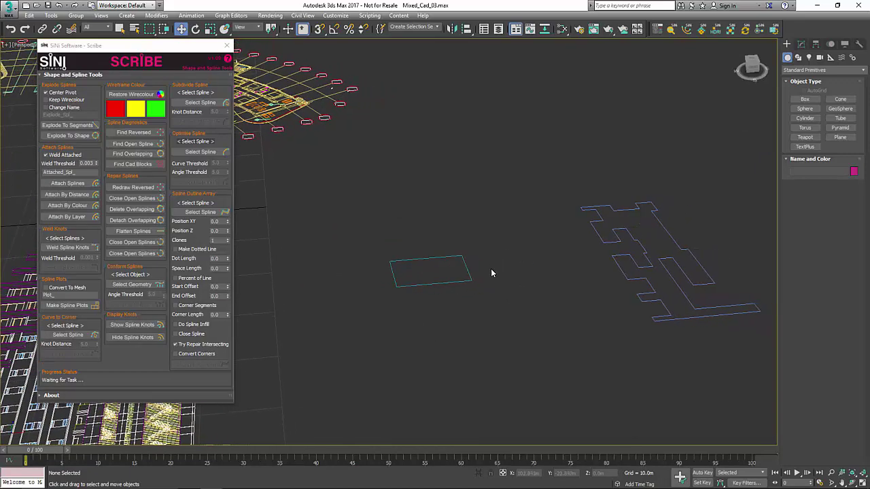
{"action": "left_click_drag", "start_coordinate": [491, 272], "coordinate": [422, 311]}
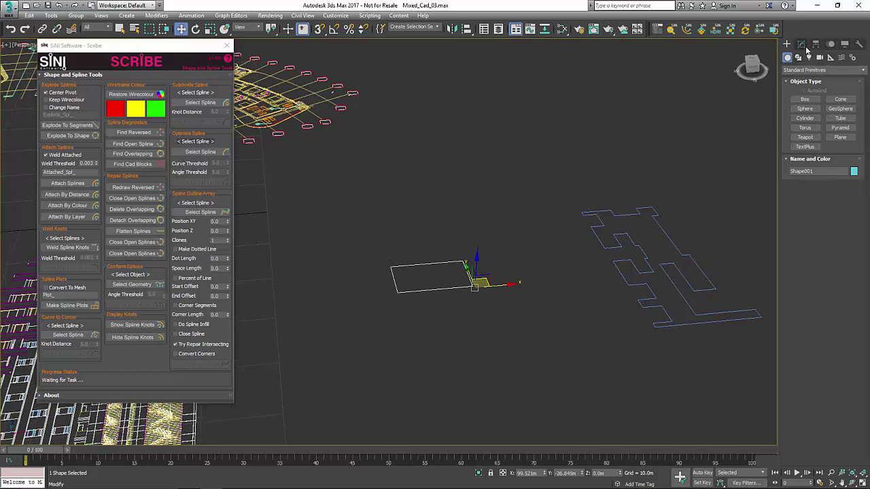
Step: Add an Extrude modifier to Shape001, trying 14.0m before settling on a 5.0m amount
{"action": "middle_click_drag", "start_coordinate": [541, 243], "coordinate": [546, 239]}
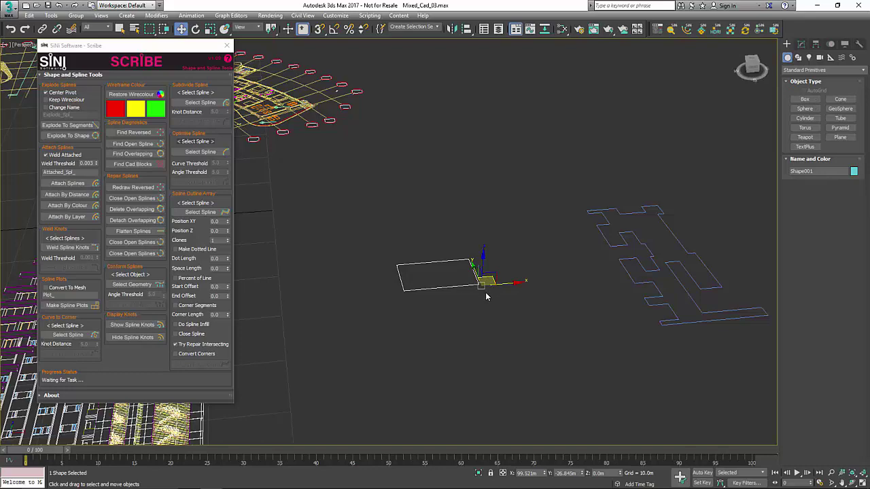
{"action": "left_click", "coordinate": [800, 45]}
{"action": "left_click", "coordinate": [855, 73]}
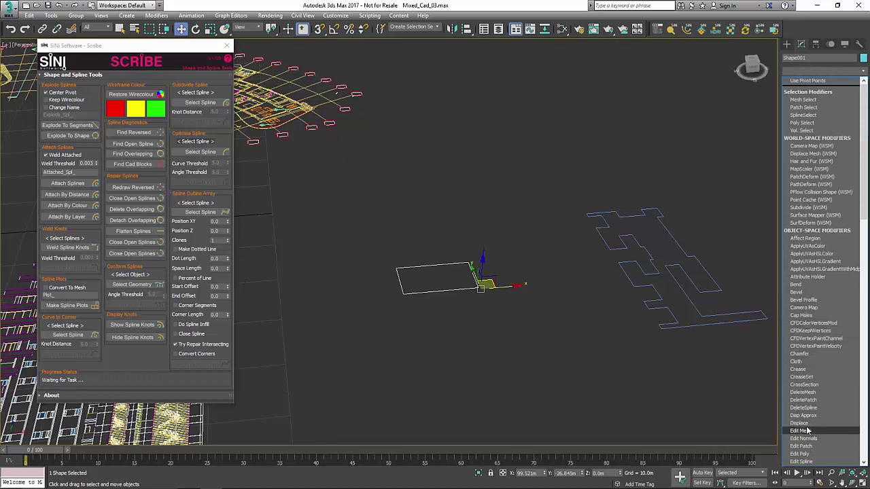
{"action": "scroll", "coordinate": [818, 399], "scroll_direction": "down", "scroll_amount": 3}
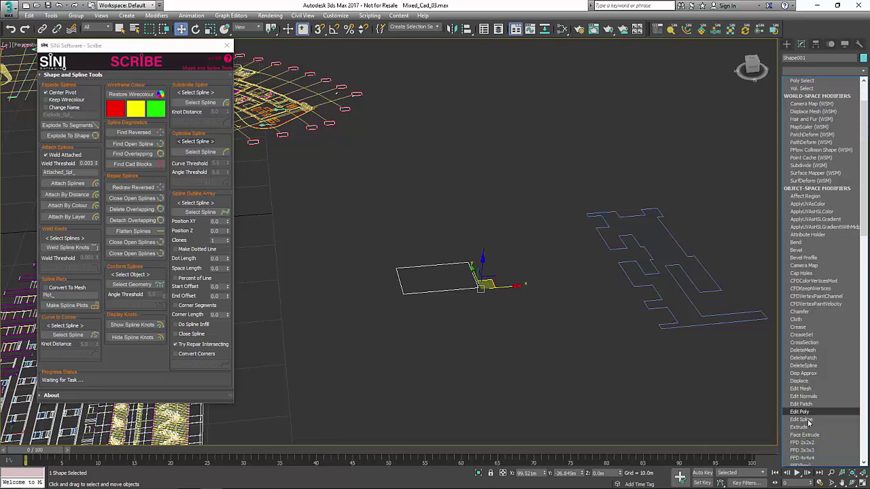
{"action": "left_click", "coordinate": [800, 416]}
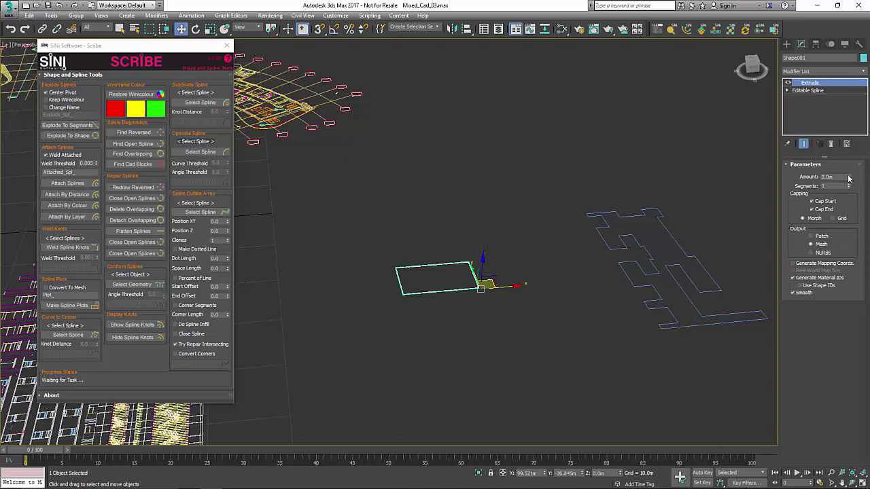
{"action": "left_click_drag", "start_coordinate": [848, 178], "coordinate": [847, 163]}
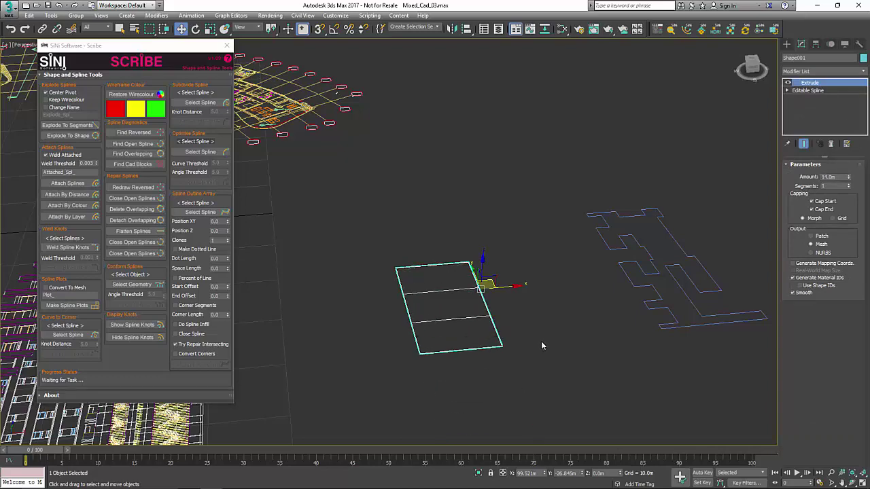
{"action": "mouse_move", "coordinate": [541, 341]}
{"action": "middle_mouse_down", "text": "alt"}
{"action": "mouse_move", "coordinate": [591, 325]}
{"action": "mouse_move", "coordinate": [524, 355]}
{"action": "mouse_move", "coordinate": [536, 346]}
{"action": "middle_mouse_up", "text": "alt"}
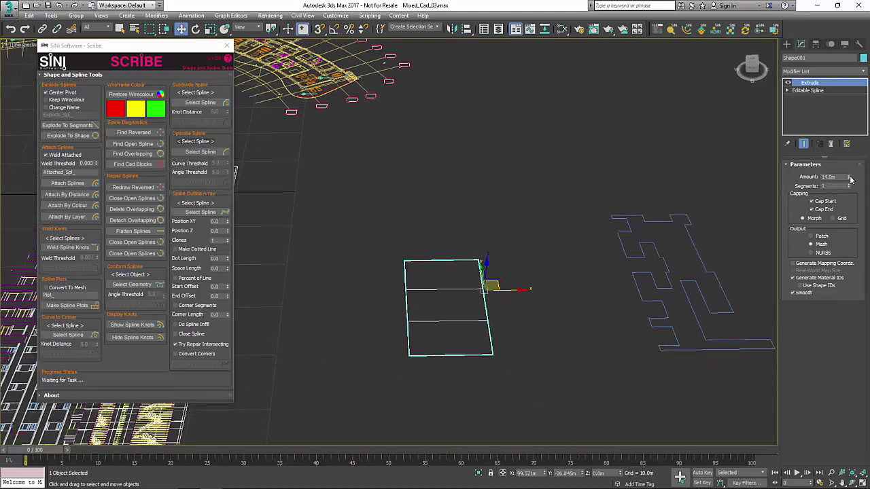
{"action": "mouse_move", "coordinate": [847, 178]}
{"action": "left_mouse_down"}
{"action": "mouse_move", "coordinate": [847, 168]}
{"action": "mouse_move", "coordinate": [847, 185]}
{"action": "left_mouse_up"}
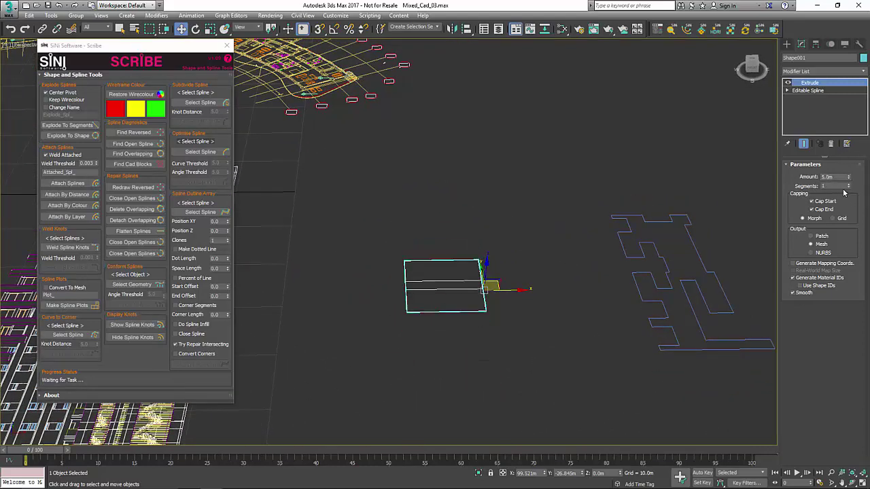
Step: Delete the Extrude modifier and redraw the broken rectangle with Scribe, selecting the new Shape011
{"action": "left_click", "coordinate": [830, 143]}
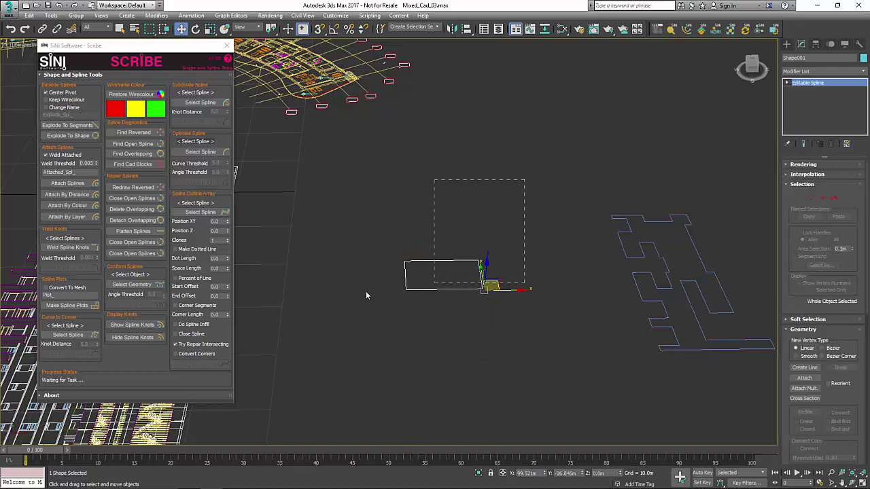
{"action": "left_click", "coordinate": [132, 253]}
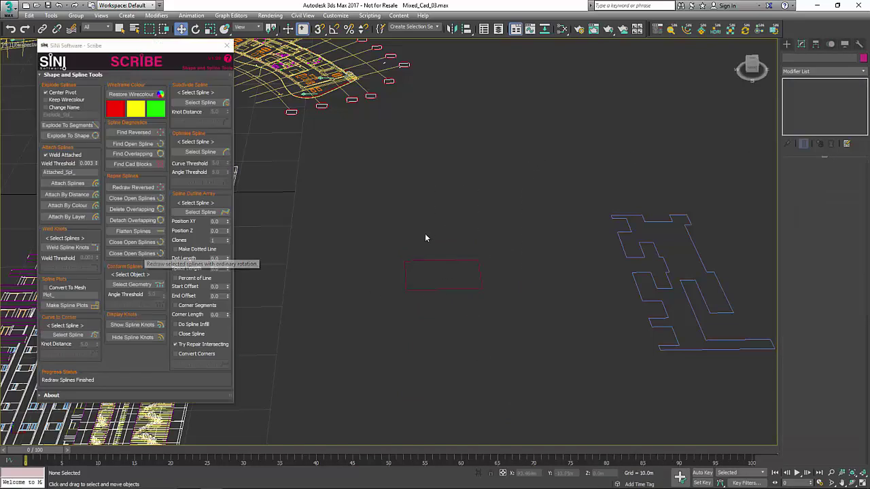
{"action": "left_click", "coordinate": [480, 282]}
{"action": "middle_click_drag", "start_coordinate": [392, 385], "coordinate": [404, 383]}
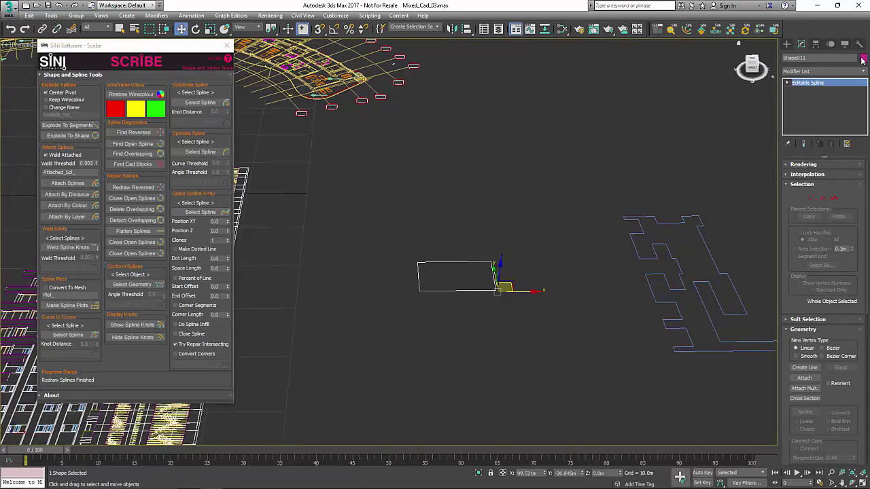
Step: Add an Extrude modifier to Shape011 to form a 5.0m box
{"action": "left_click", "coordinate": [864, 73]}
{"action": "scroll", "coordinate": [815, 306], "scroll_direction": "down", "scroll_amount": 2}
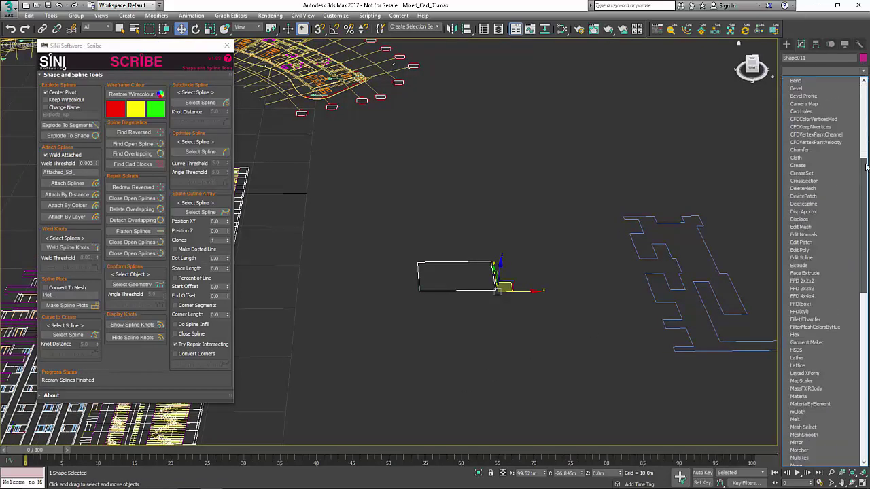
{"action": "left_click", "coordinate": [799, 265]}
{"action": "middle_click_drag", "start_coordinate": [443, 374], "coordinate": [482, 379], "text": "alt"}
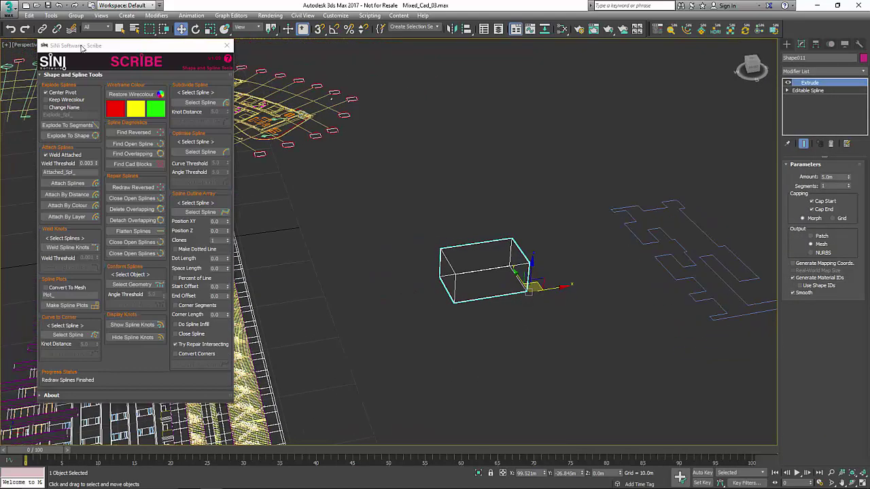
Step: Turn on shaded display in Ignite and raise the box's Extrude amount to 14.0m
{"action": "left_click", "coordinate": [669, 30]}
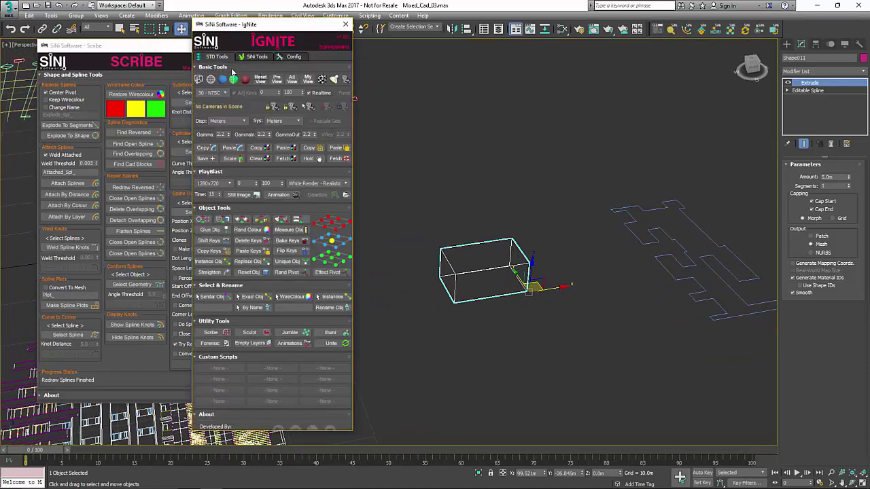
{"action": "left_click", "coordinate": [222, 79]}
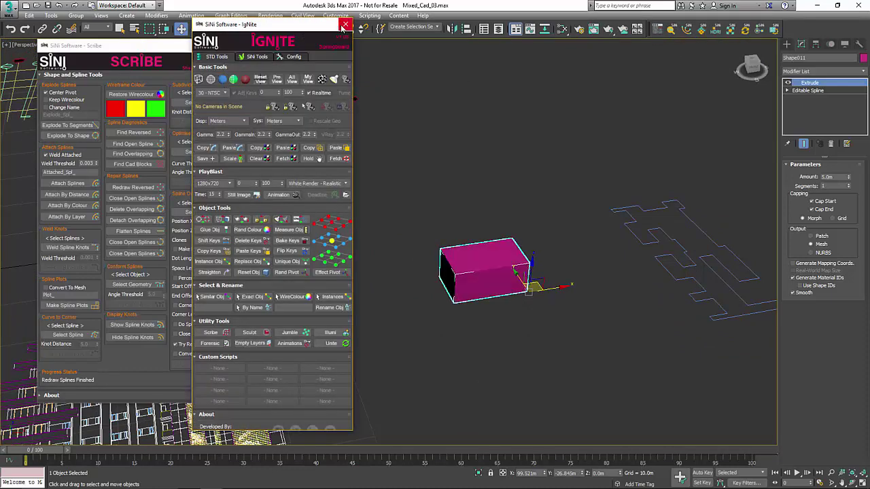
{"action": "left_click", "coordinate": [345, 23]}
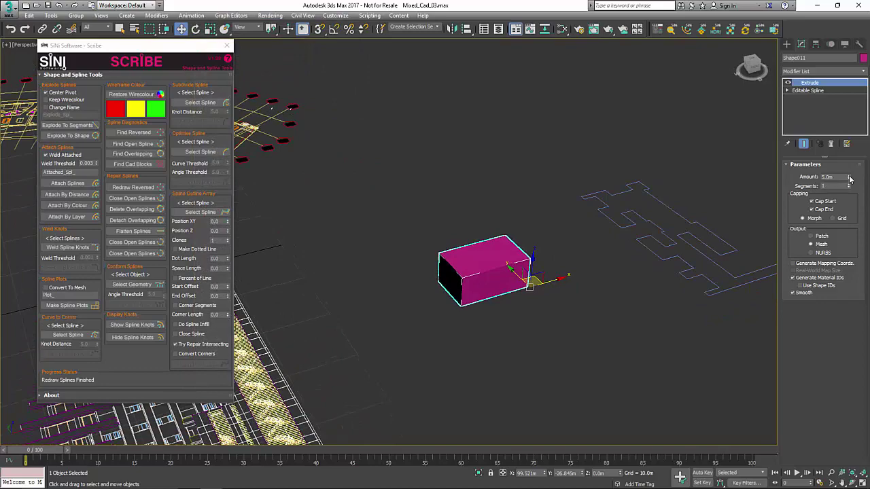
{"action": "mouse_move", "coordinate": [848, 178]}
{"action": "left_mouse_down"}
{"action": "mouse_move", "coordinate": [848, 136]}
{"action": "mouse_move", "coordinate": [843, 168]}
{"action": "left_mouse_up"}
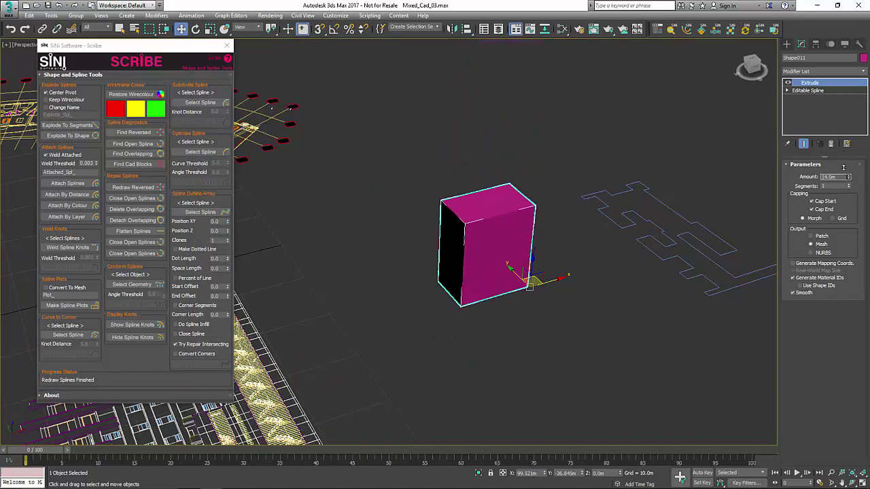
Step: Pan, orbit and zoom the view onto the floor-plan outline Shape004
{"action": "middle_click_drag", "start_coordinate": [707, 272], "coordinate": [392, 326]}
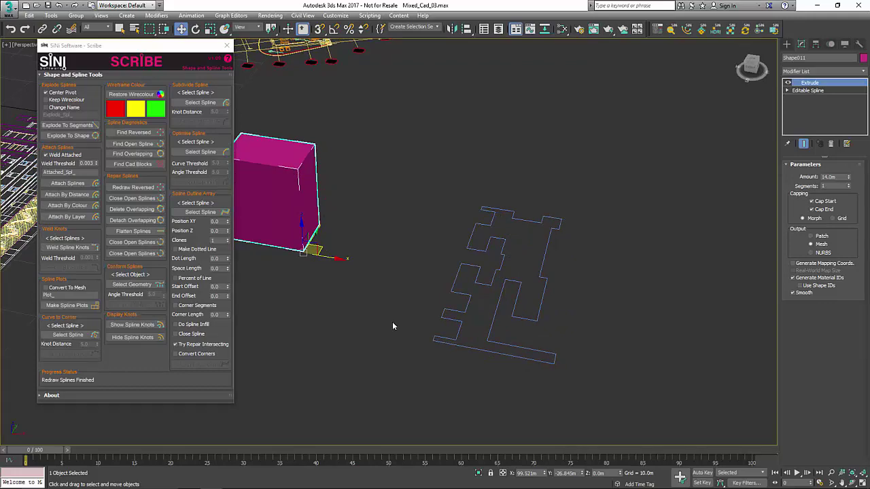
{"action": "middle_click_drag", "start_coordinate": [508, 288], "coordinate": [345, 132], "text": "alt"}
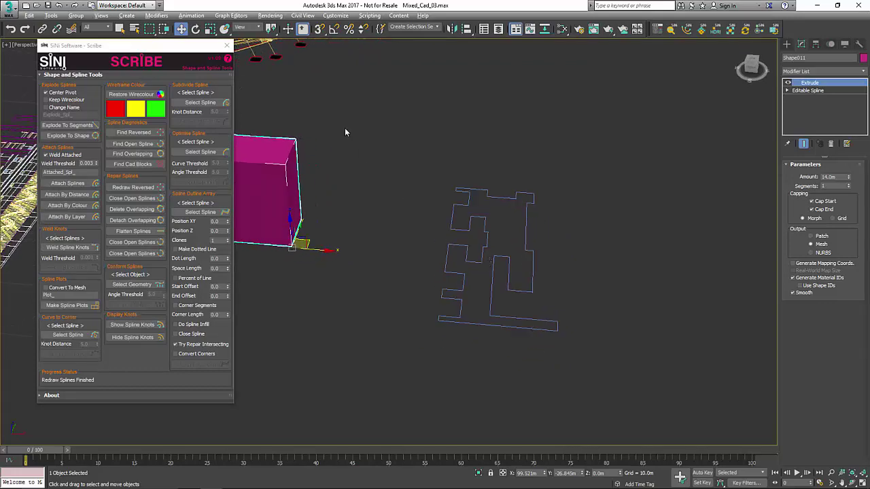
{"action": "scroll", "coordinate": [324, 223], "scroll_direction": "up", "scroll_amount": 2}
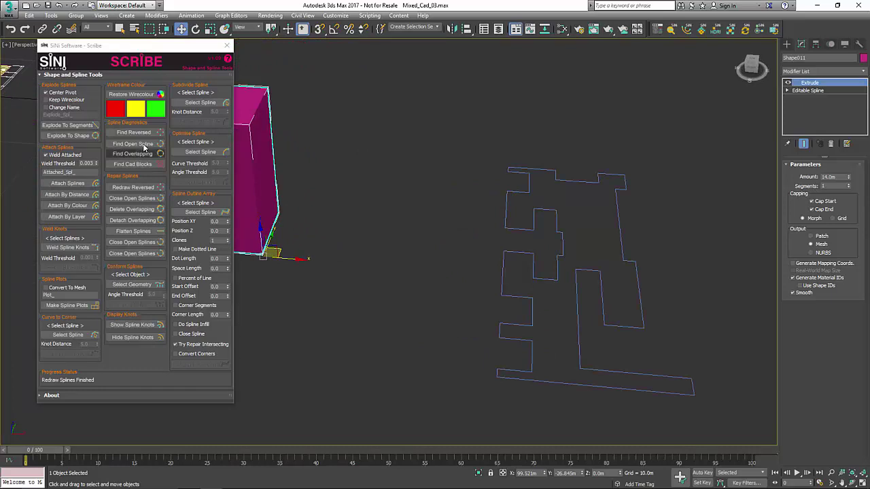
{"action": "middle_click_drag", "start_coordinate": [365, 274], "coordinate": [393, 243]}
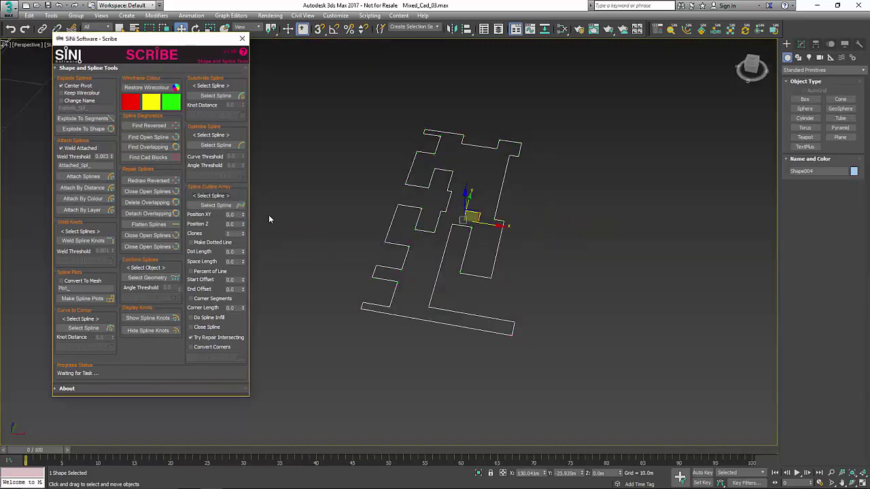
Step: Pick Shape004 for Spline Outline Array and set 4 clones, Position XY 1.3 and Position Z 5.8
{"action": "left_click", "coordinate": [215, 205]}
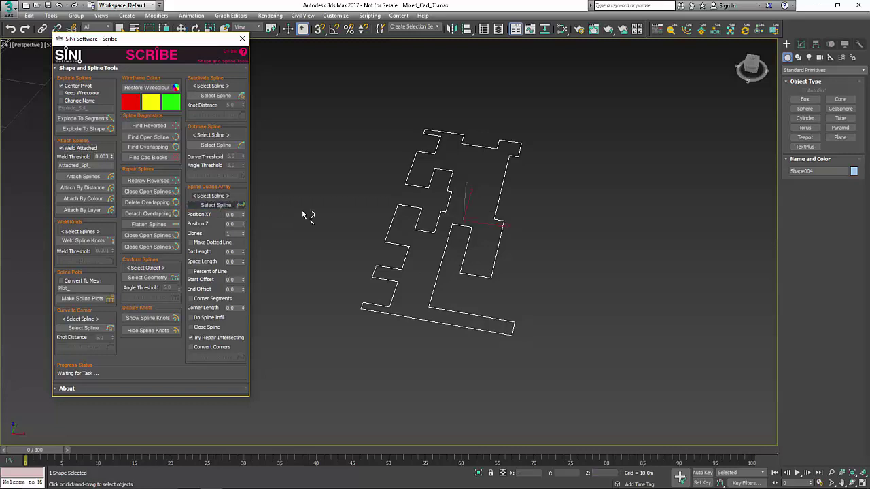
{"action": "left_click", "coordinate": [416, 231]}
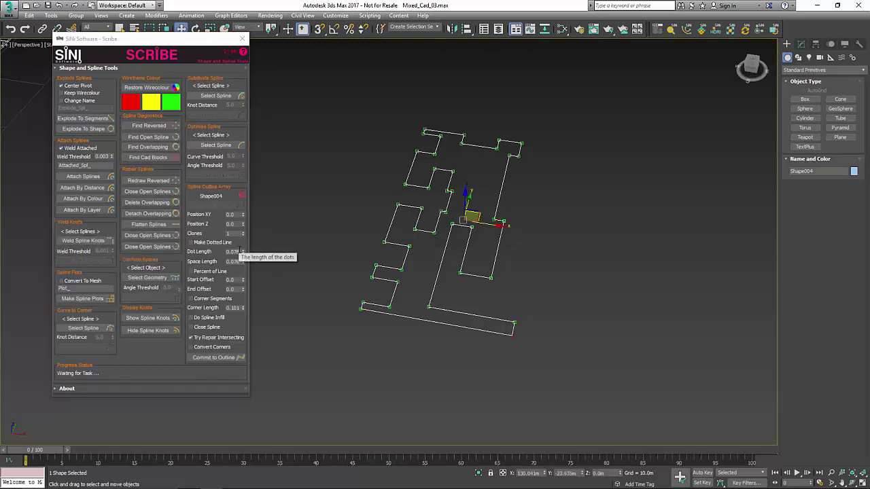
{"action": "left_click", "coordinate": [243, 213]}
{"action": "left_click", "coordinate": [244, 214]}
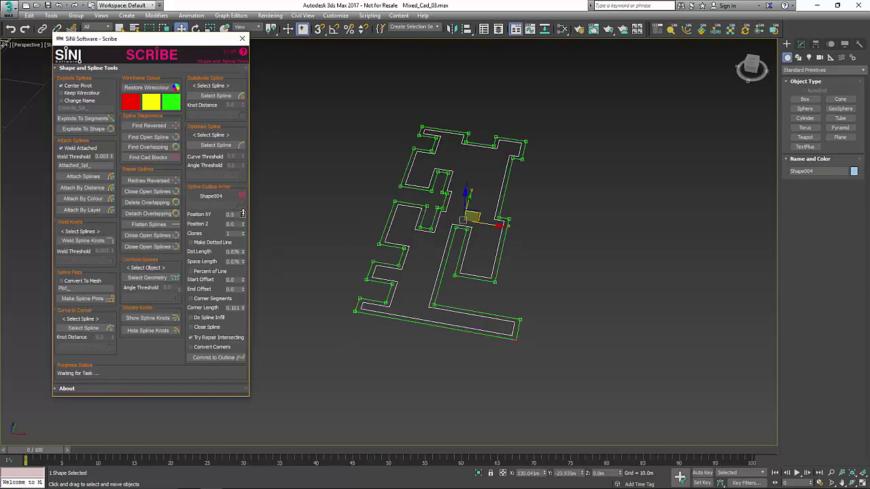
{"action": "left_click", "coordinate": [244, 214]}
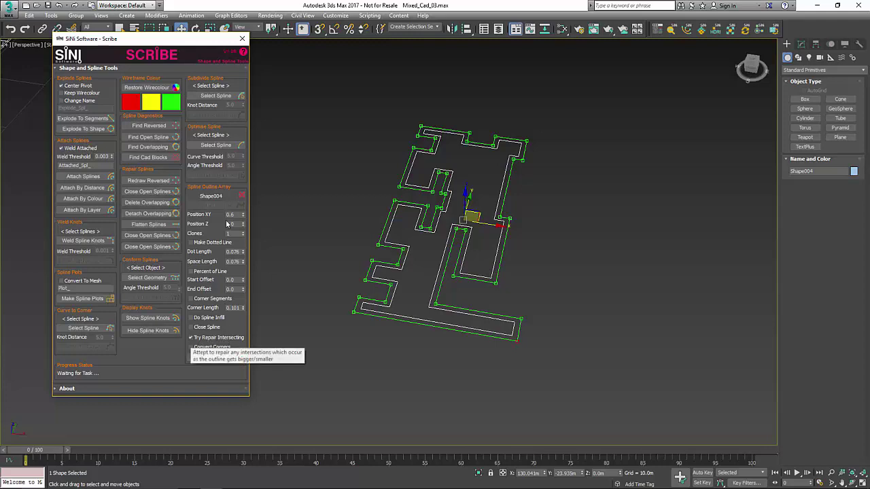
{"action": "mouse_move", "coordinate": [243, 214]}
{"action": "left_mouse_down"}
{"action": "mouse_move", "coordinate": [244, 189]}
{"action": "mouse_move", "coordinate": [242, 233]}
{"action": "mouse_move", "coordinate": [242, 219]}
{"action": "left_mouse_up"}
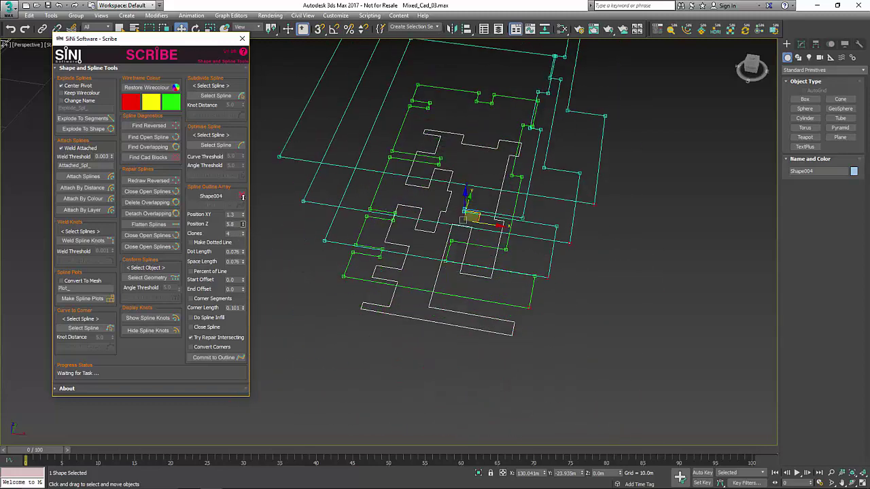
Step: Reset the copies' Position Z to 0.0 and make them dotted lines with dot length 4.3
{"action": "right_click", "coordinate": [242, 225]}
{"action": "left_click", "coordinate": [191, 242]}
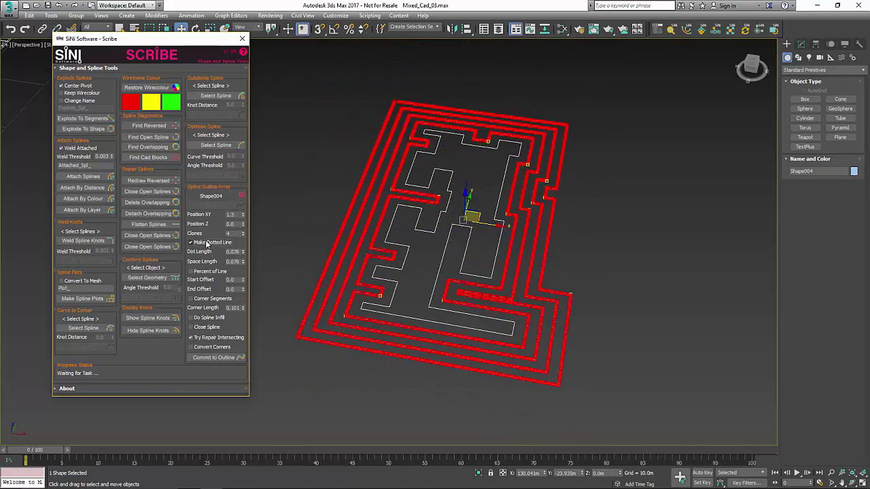
{"action": "left_click_drag", "start_coordinate": [242, 253], "coordinate": [243, 231]}
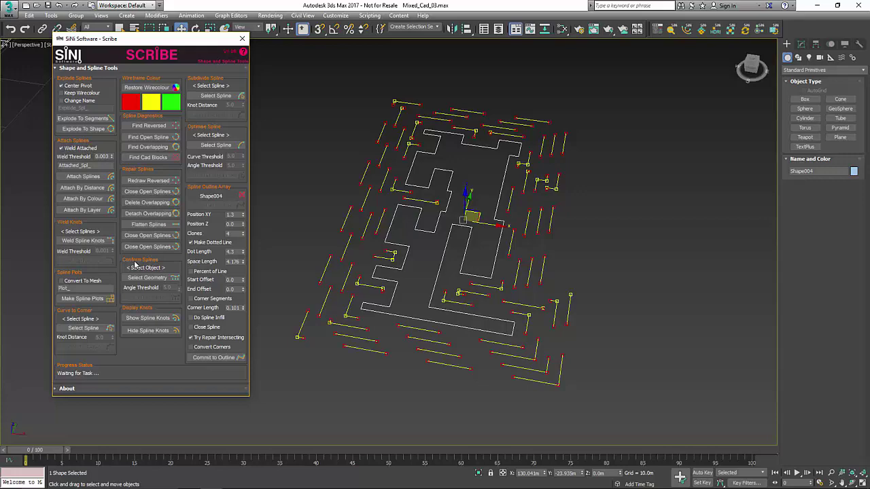
Step: Look around the tower, then close the Scribe window and deselect the floor-plan outline
{"action": "middle_click_drag", "start_coordinate": [408, 224], "coordinate": [611, 217]}
{"action": "scroll", "coordinate": [447, 241], "scroll_direction": "down", "scroll_amount": 5}
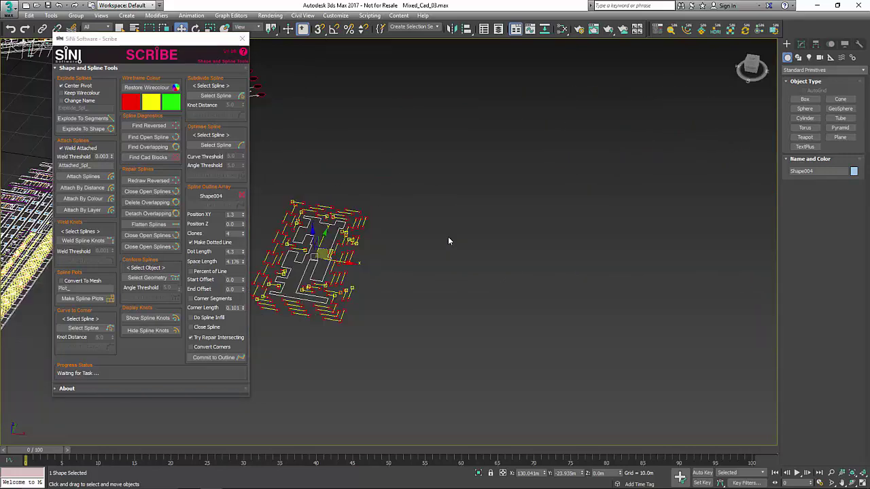
{"action": "middle_click_drag", "start_coordinate": [448, 241], "coordinate": [414, 243], "text": "alt"}
{"action": "scroll", "coordinate": [413, 242], "scroll_direction": "up", "scroll_amount": 5}
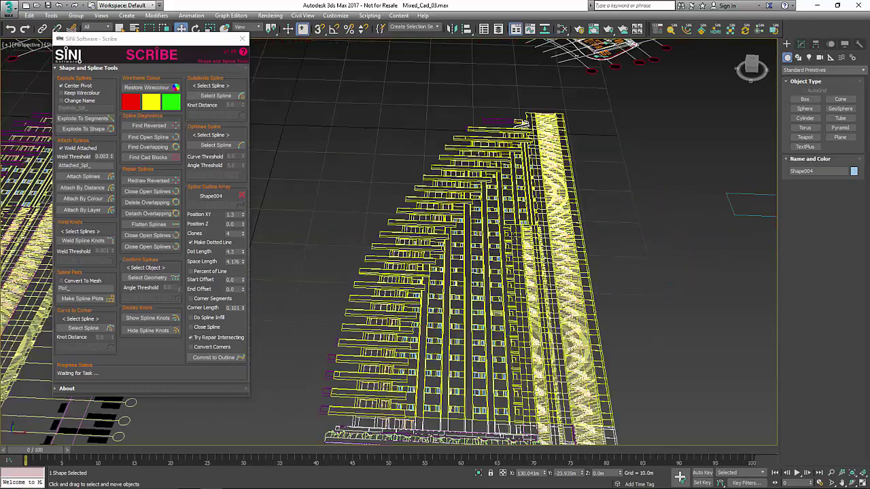
{"action": "middle_click_drag", "start_coordinate": [524, 122], "coordinate": [479, 178], "text": "alt"}
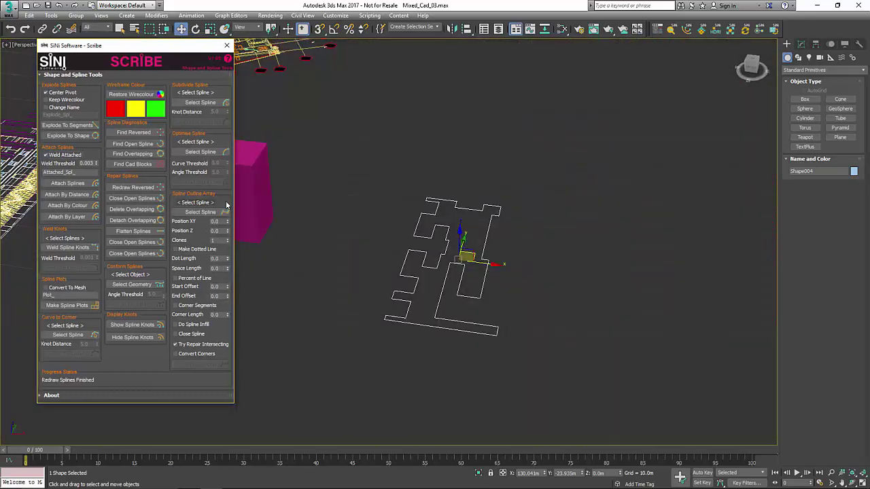
{"action": "left_click", "coordinate": [226, 45]}
{"action": "left_click", "coordinate": [522, 182]}
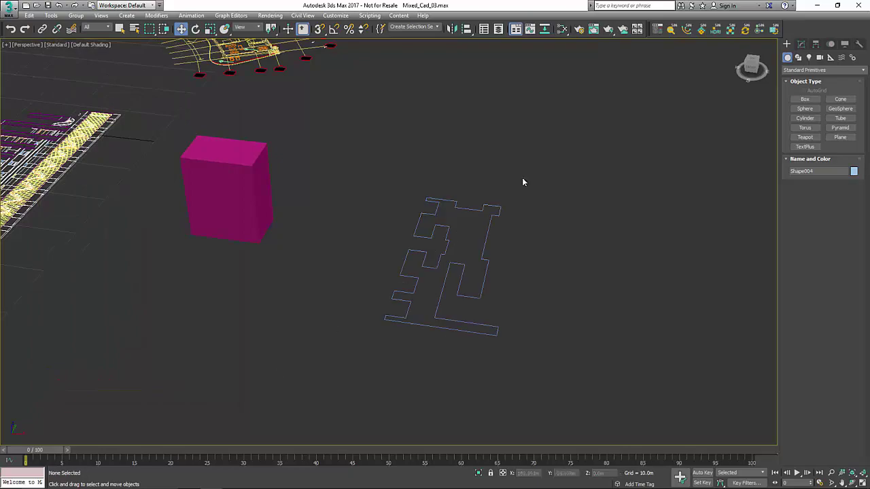